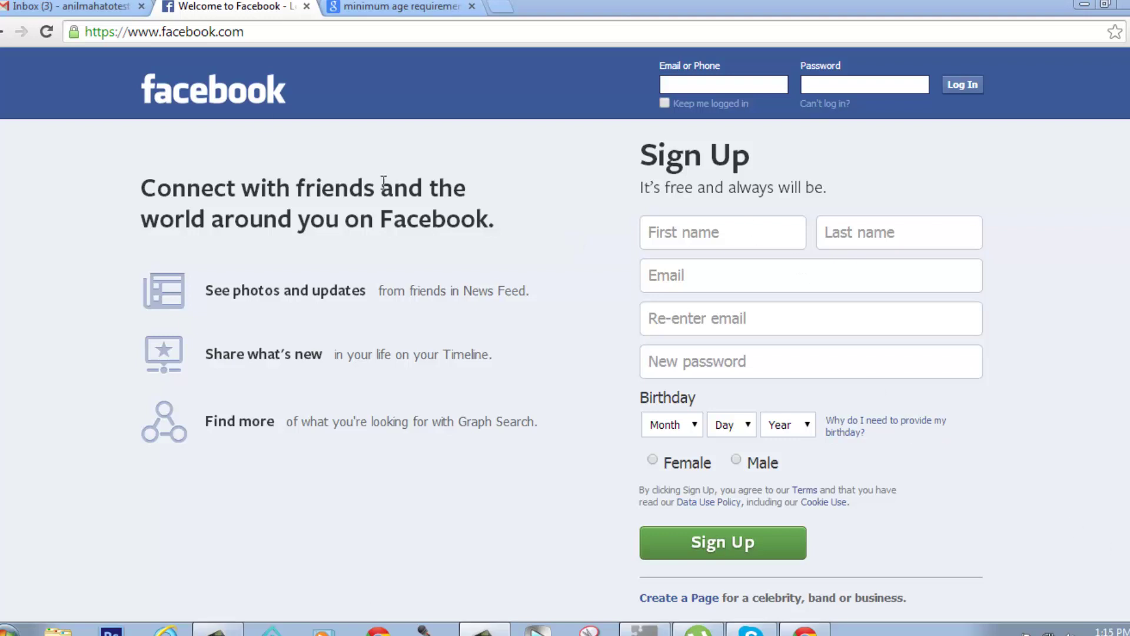
- Check the Gmail inbox and return to the Facebook sign-up page, pointing out the login fields
click(93, 8)
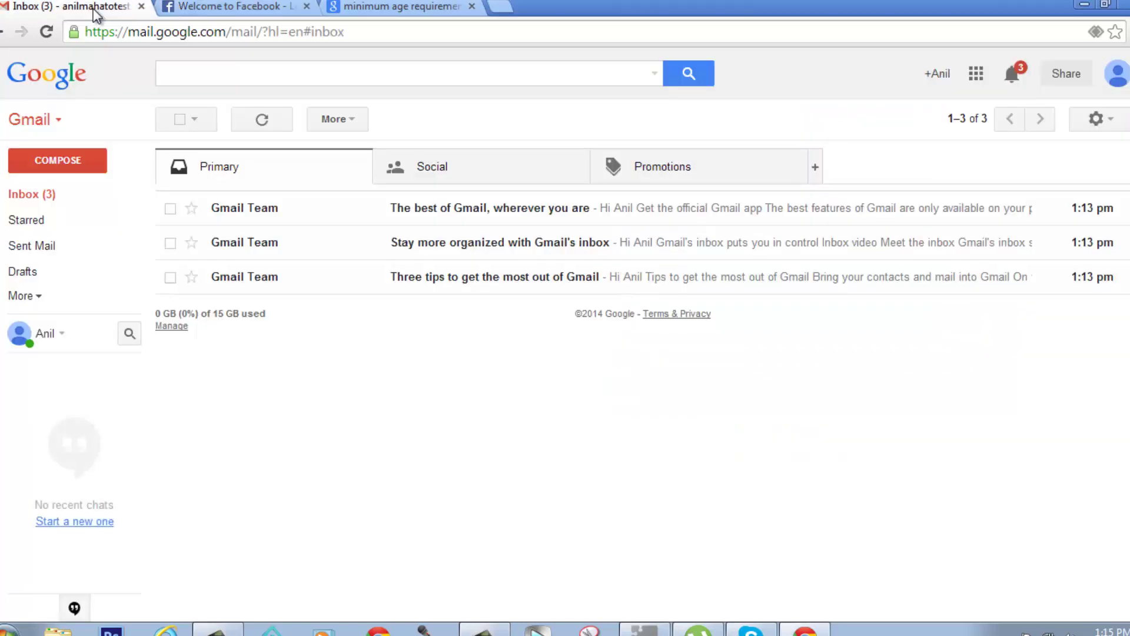
click(276, 7)
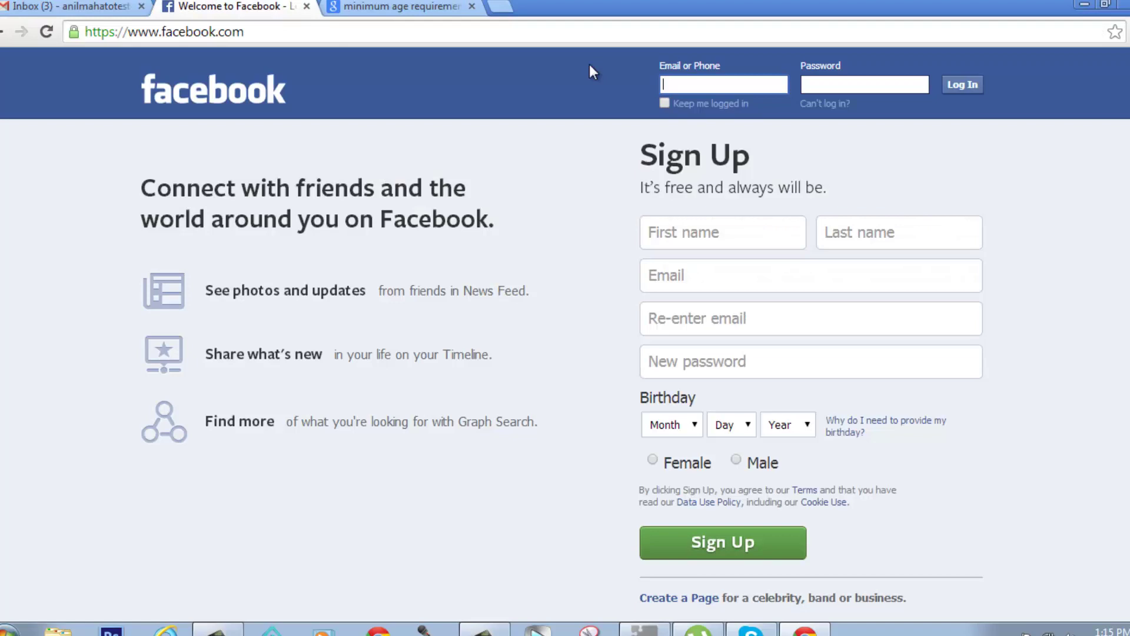
click(730, 89)
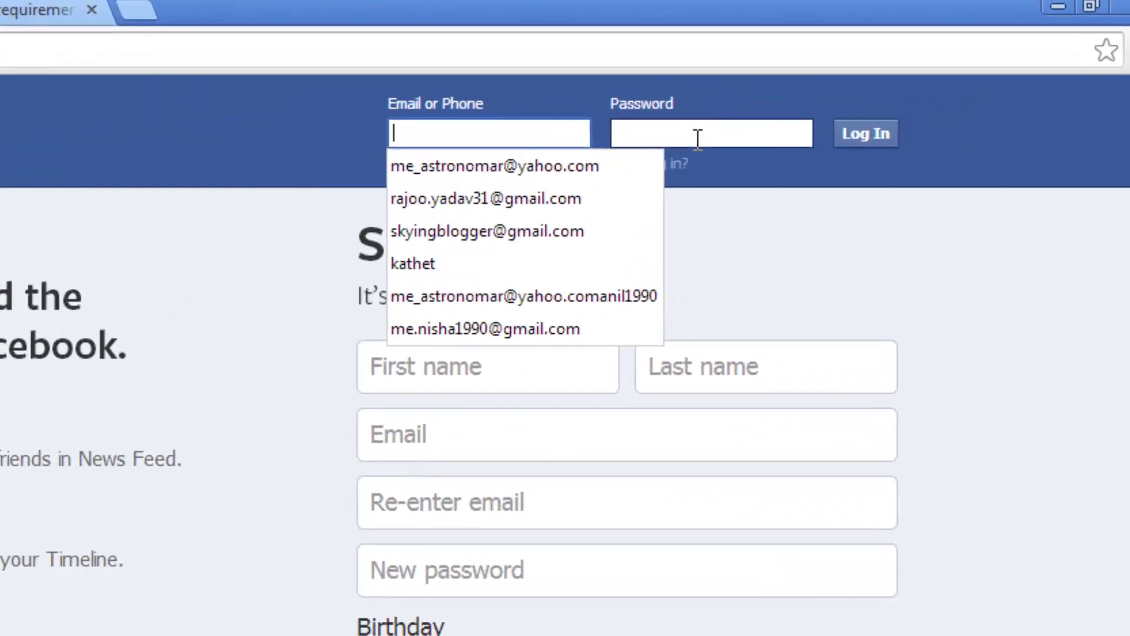
click(856, 87)
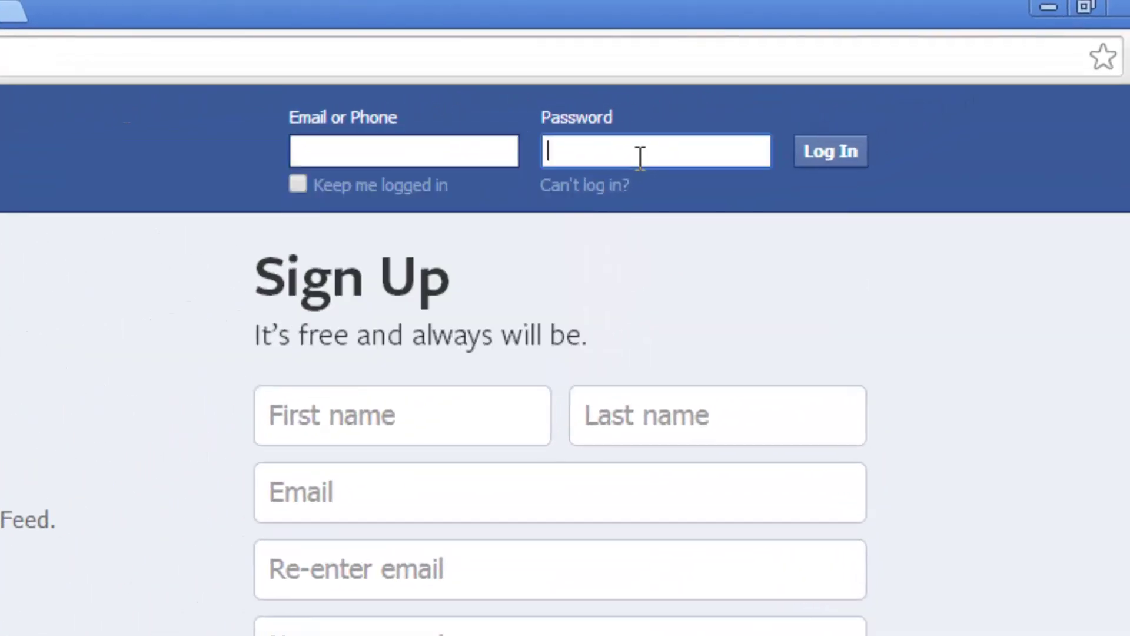
click(756, 343)
click(361, 154)
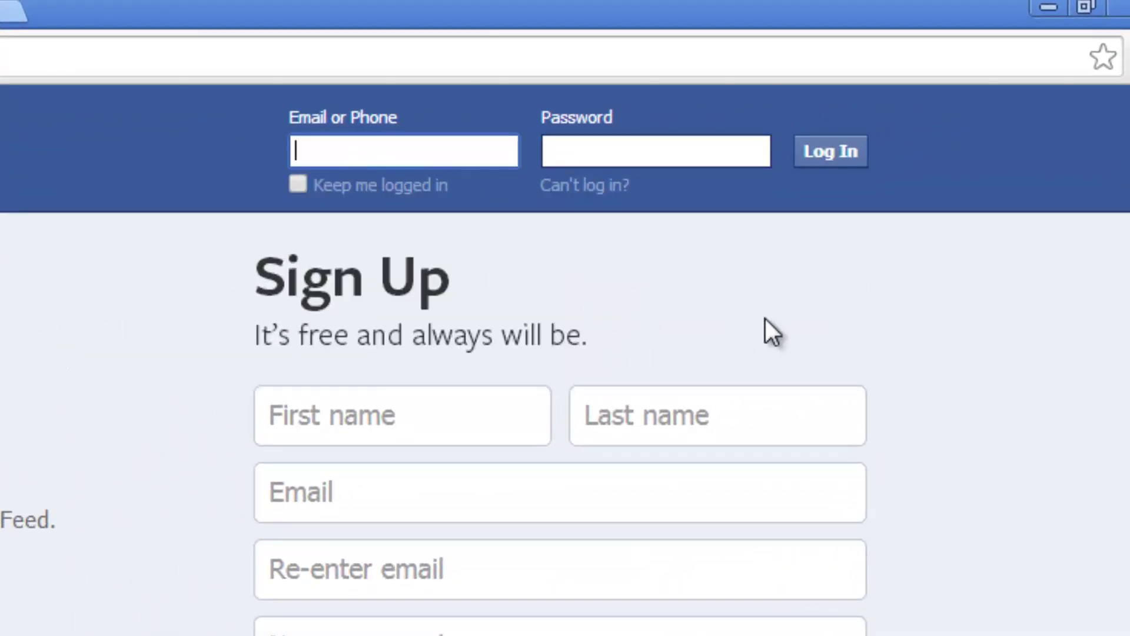
click(770, 319)
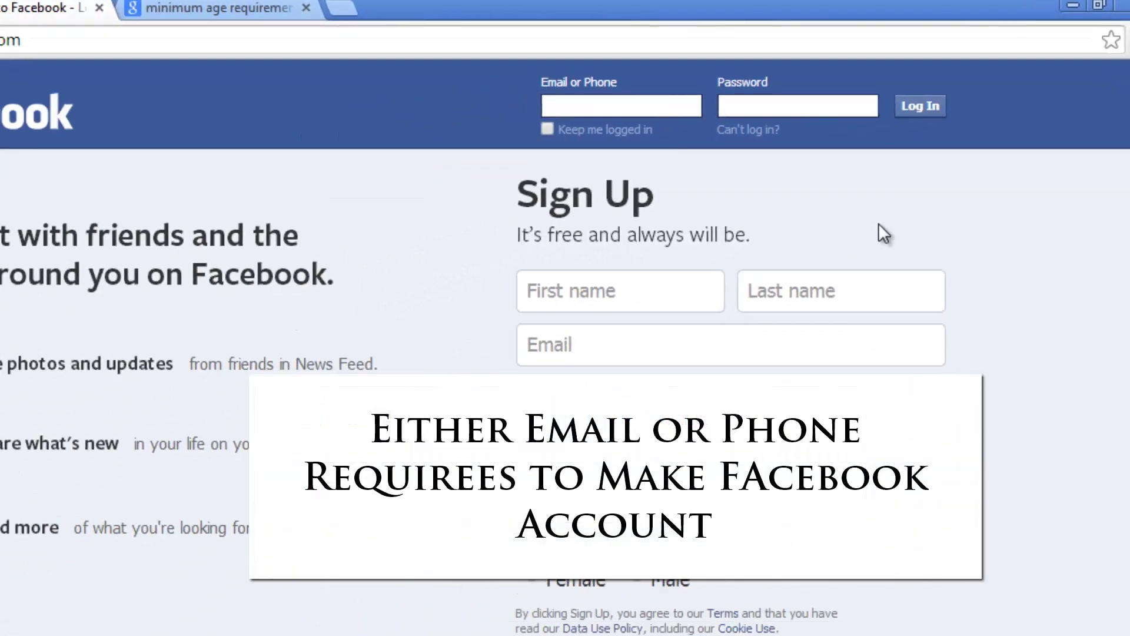
click(46, 5)
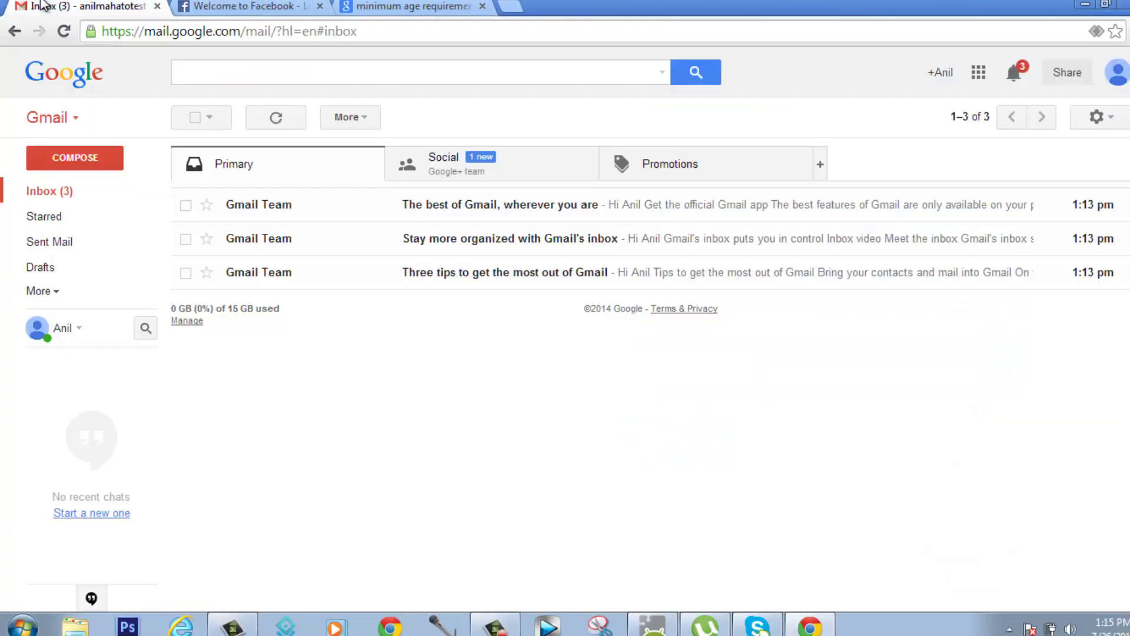
click(242, 5)
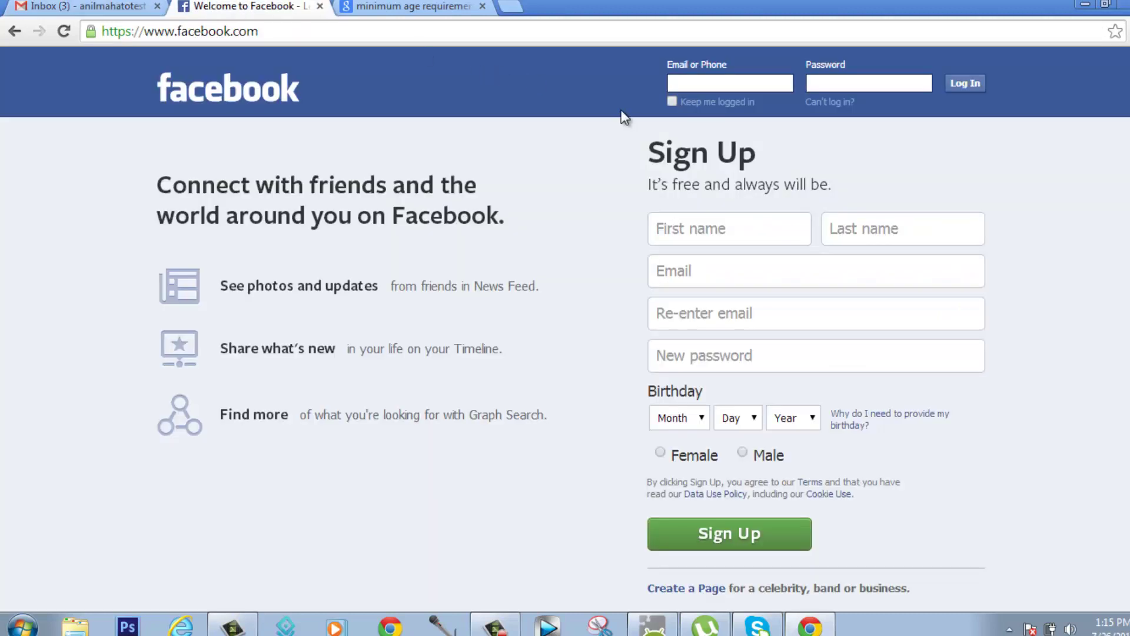
click(77, 6)
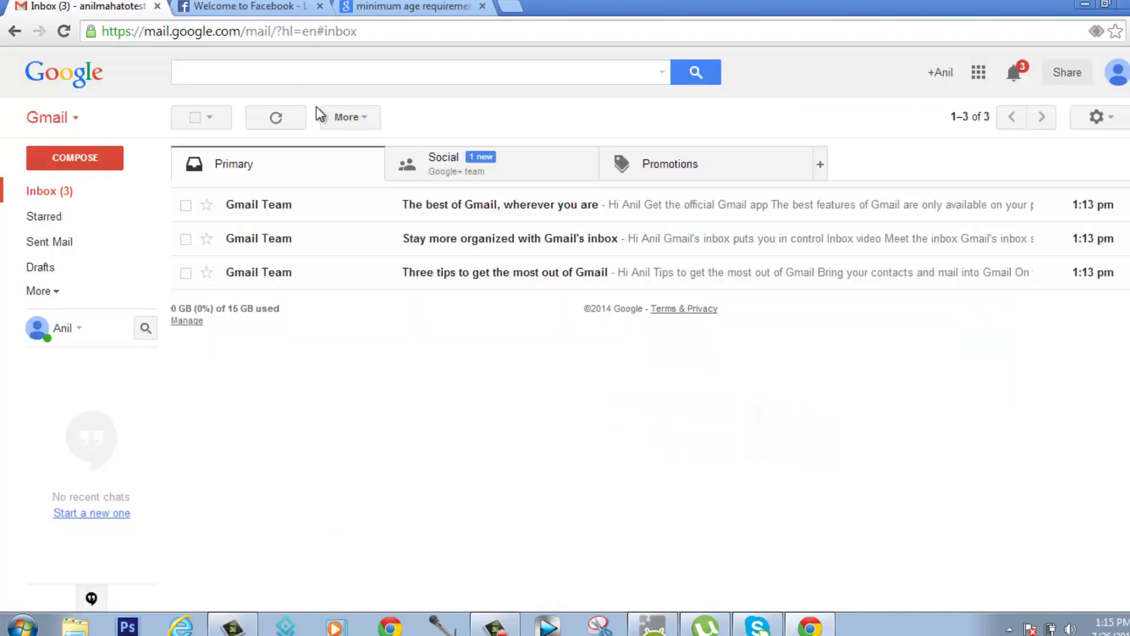
click(238, 6)
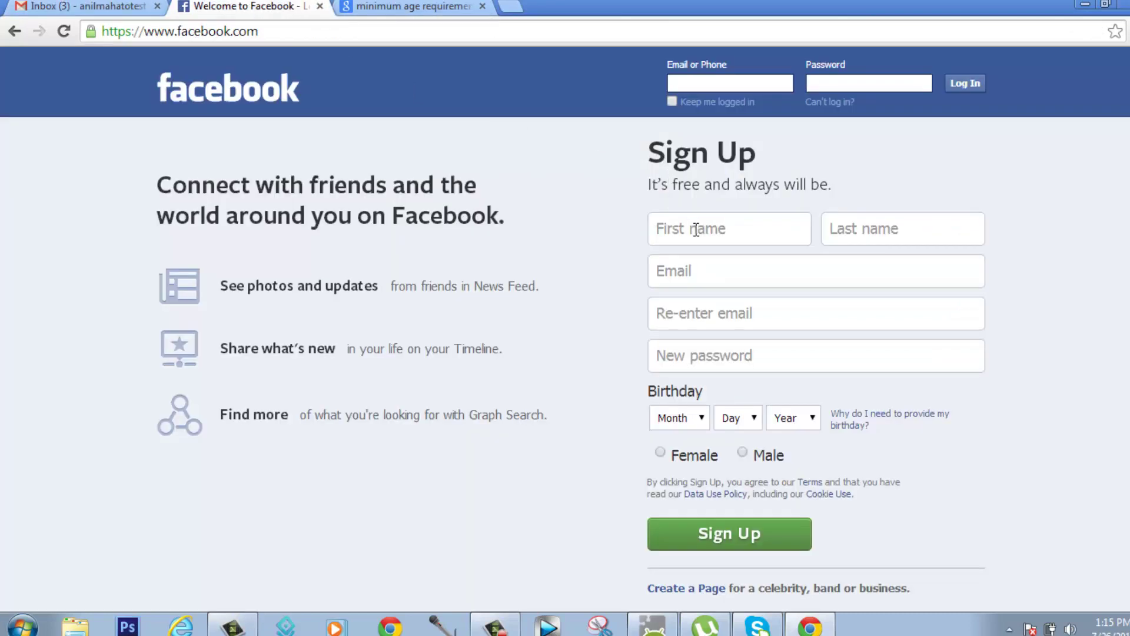
- Enter the user's first name and last name in the sign-up form, correcting typos
click(696, 230)
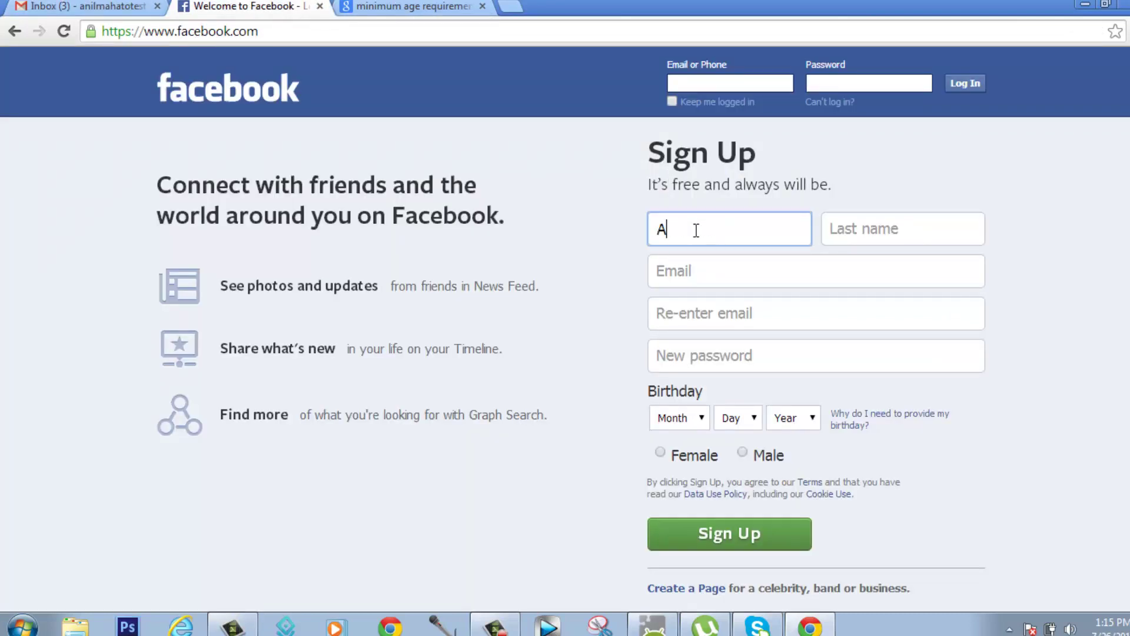
key(Tab)
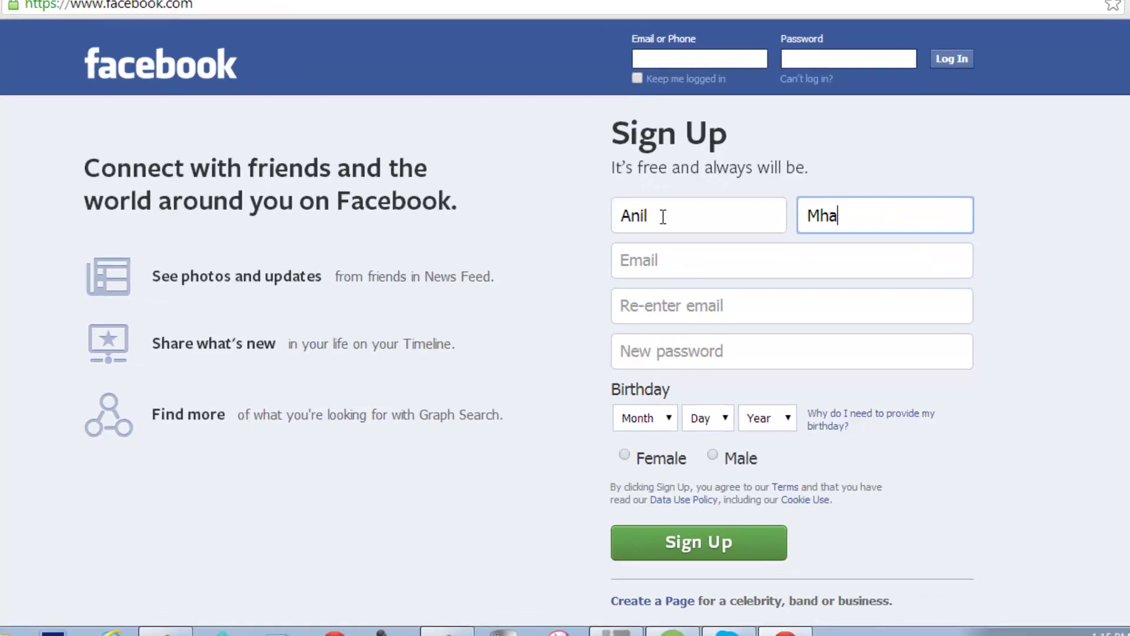
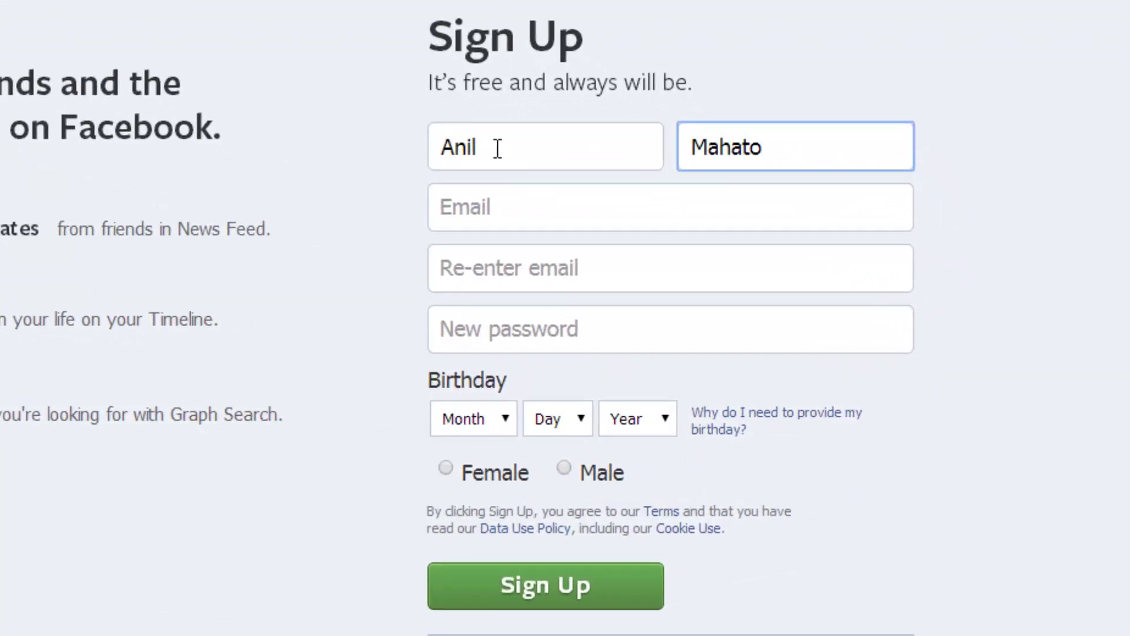
click(497, 148)
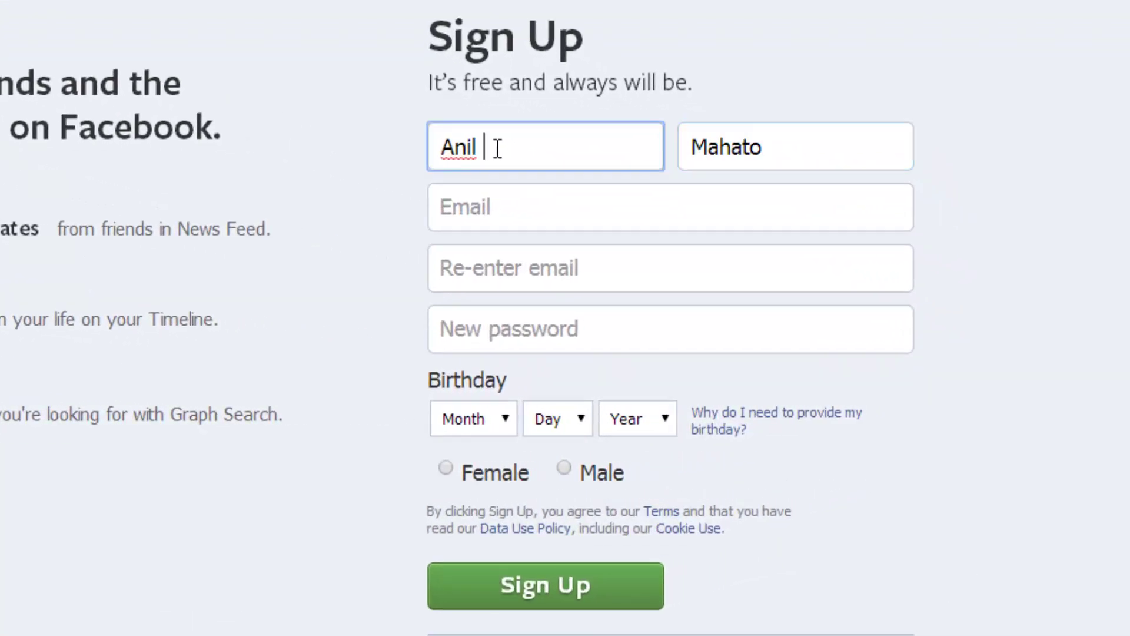
text(Kumar)
key(BackSpace)
key(BackSpace)
key(BackSpace)
key(BackSpace)
key(BackSpace)
- Enter the Gmail address, paste it into Re-enter email, and type a new password
click(509, 198)
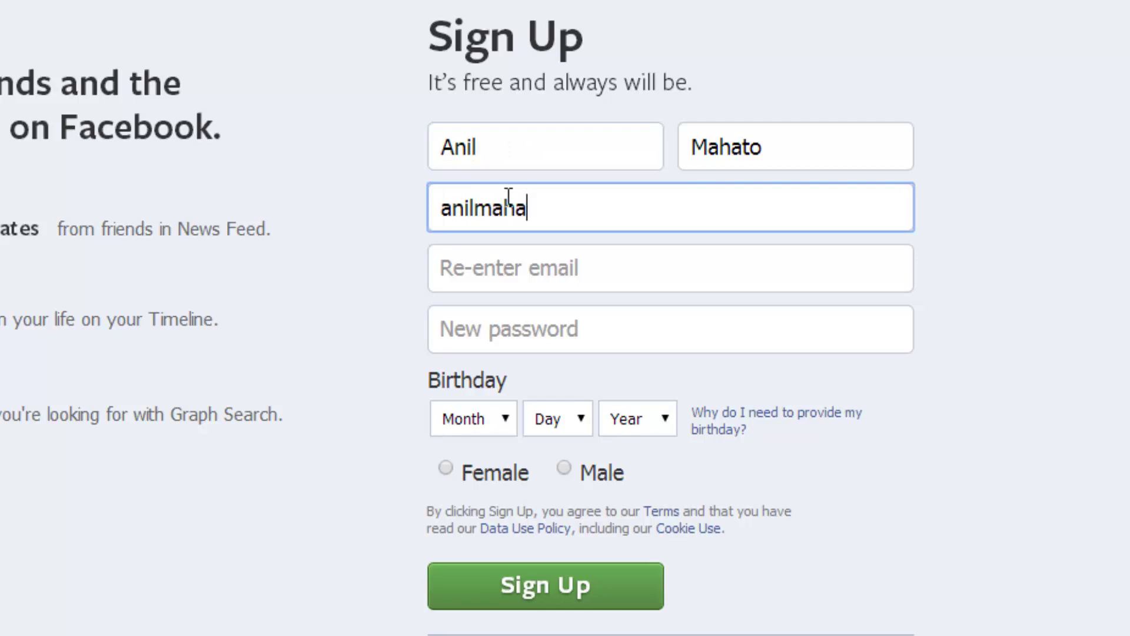
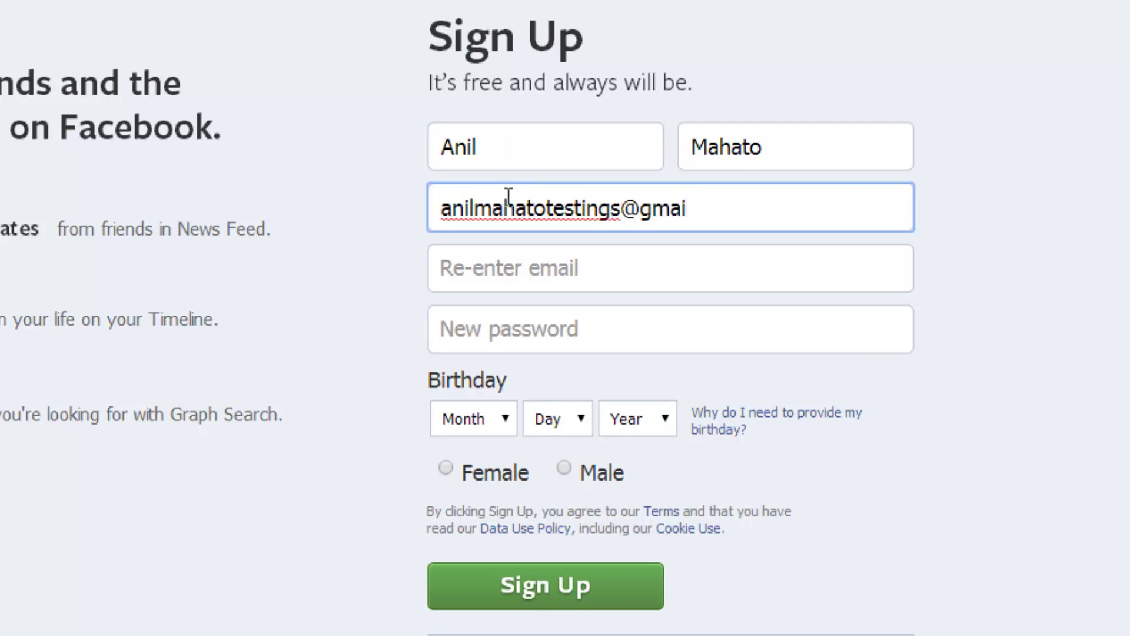
click(521, 287)
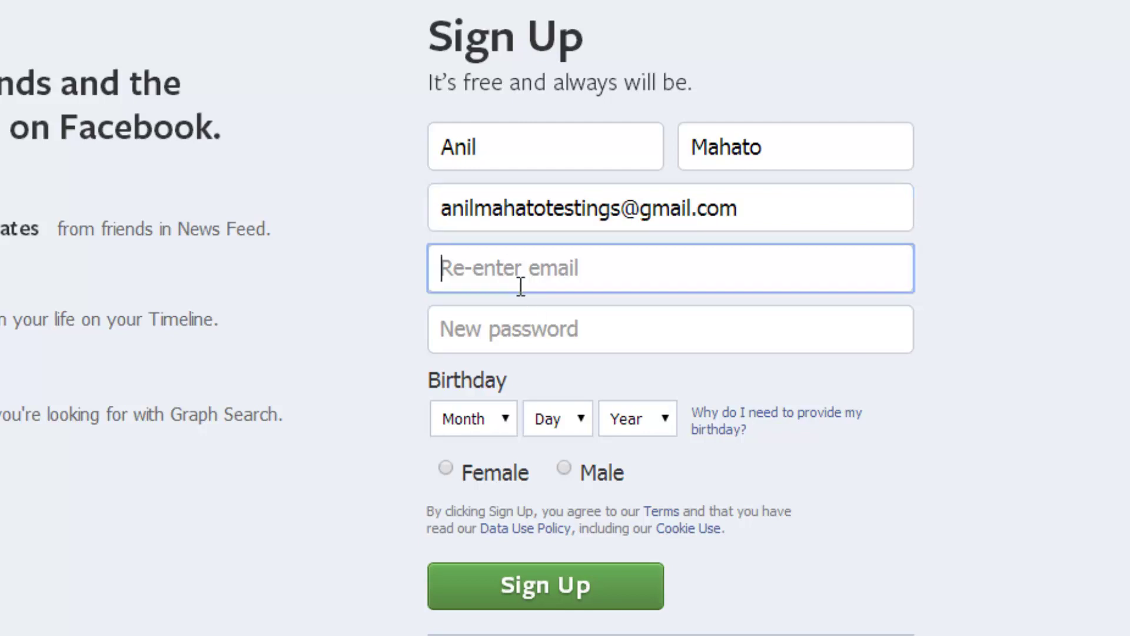
triple_click(510, 221)
key(ctrl+c)
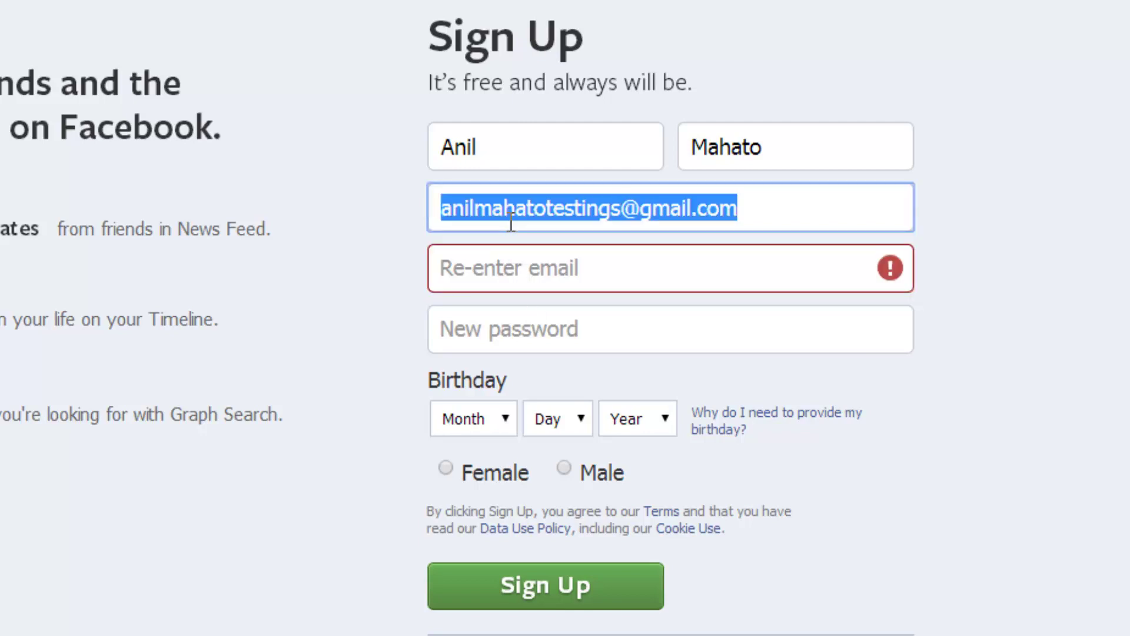
click(515, 268)
key(ctrl+v)
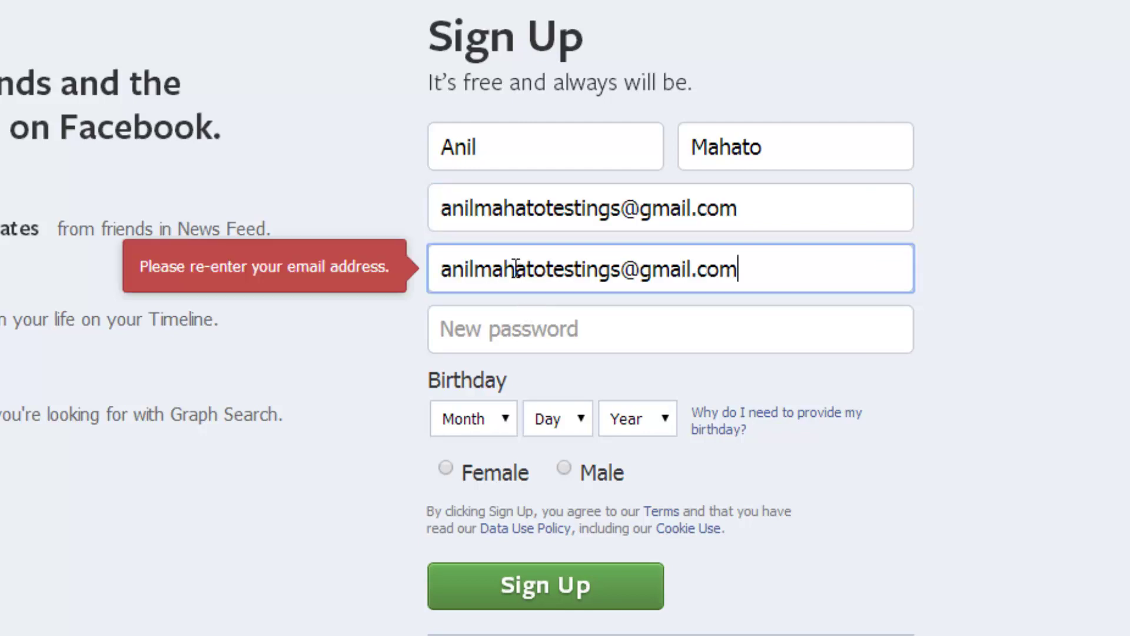
click(523, 327)
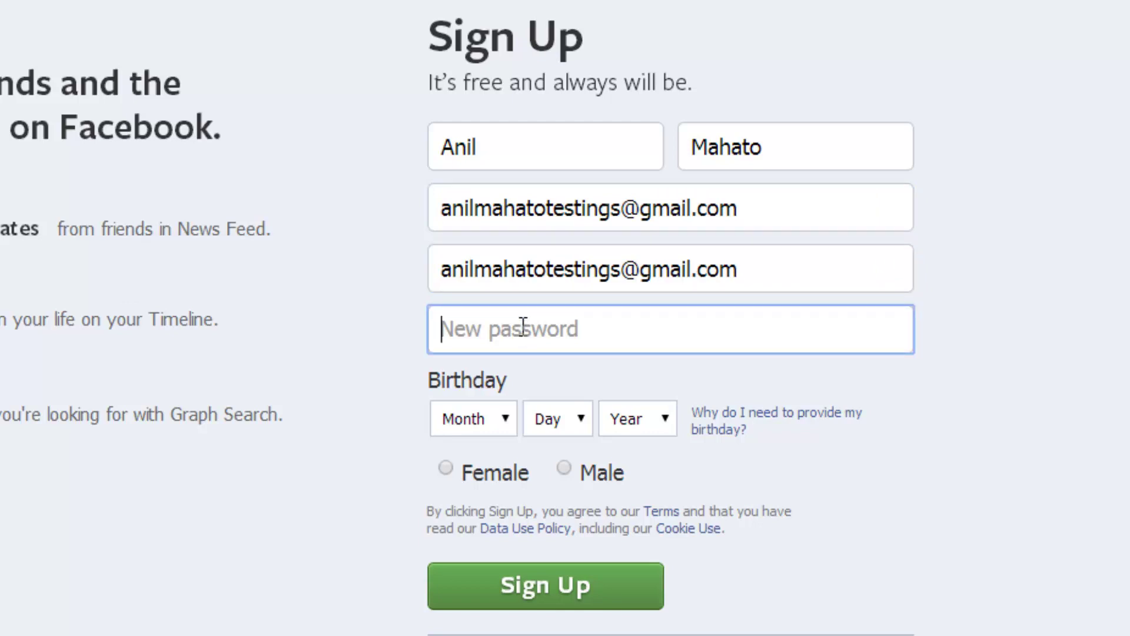
text(*********)
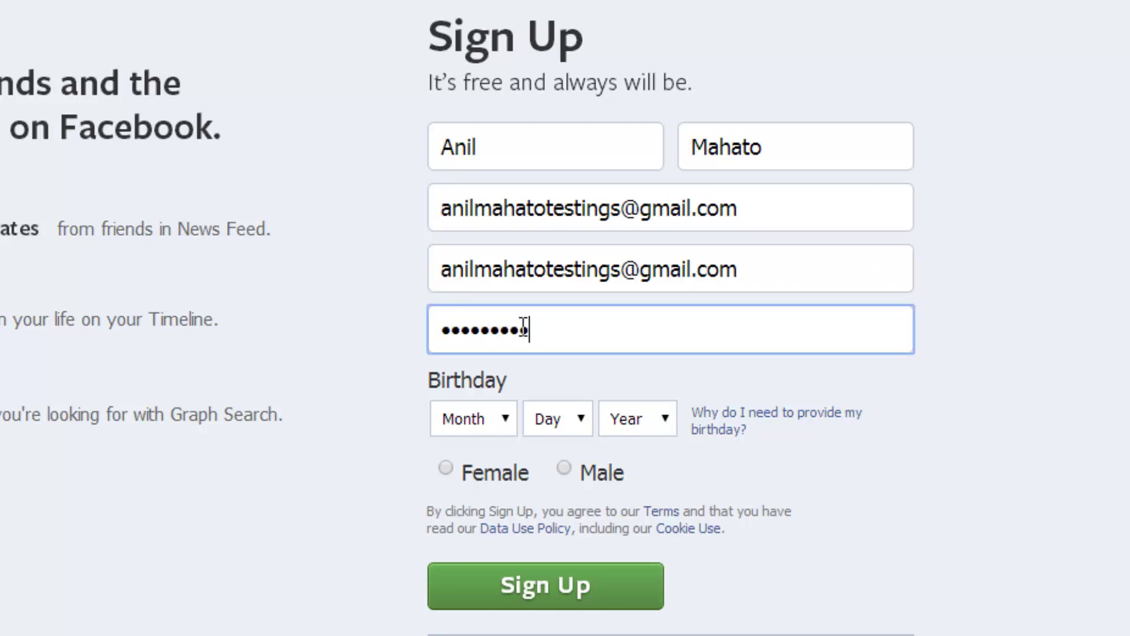
- Pick May, 16, 1990 as birthday, select Male, and submit with Sign Up
click(496, 419)
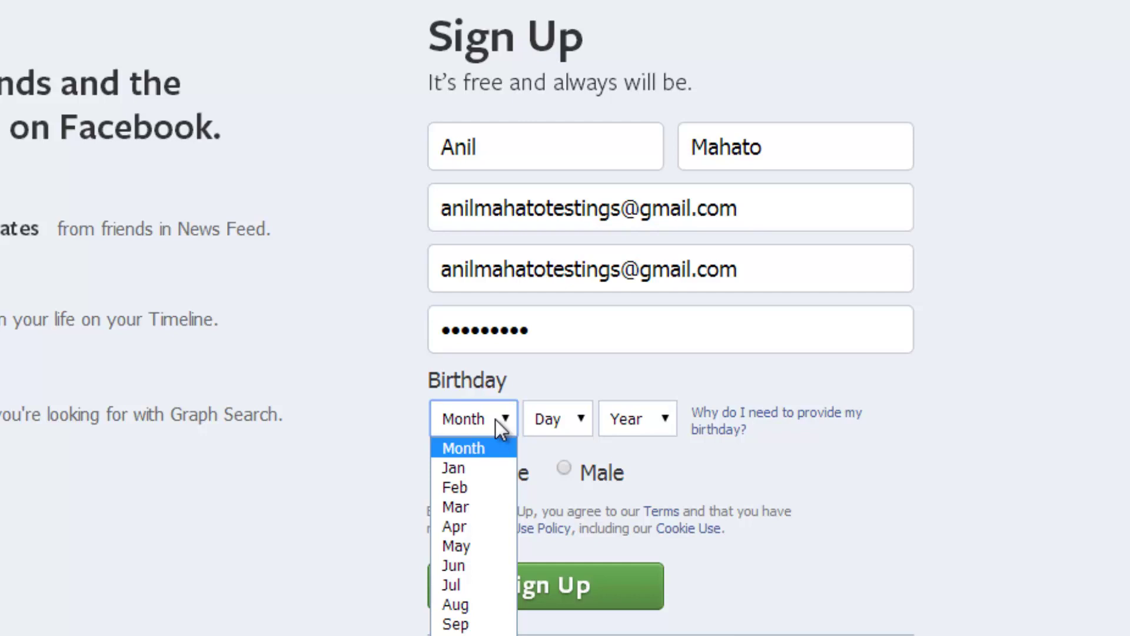
click(476, 537)
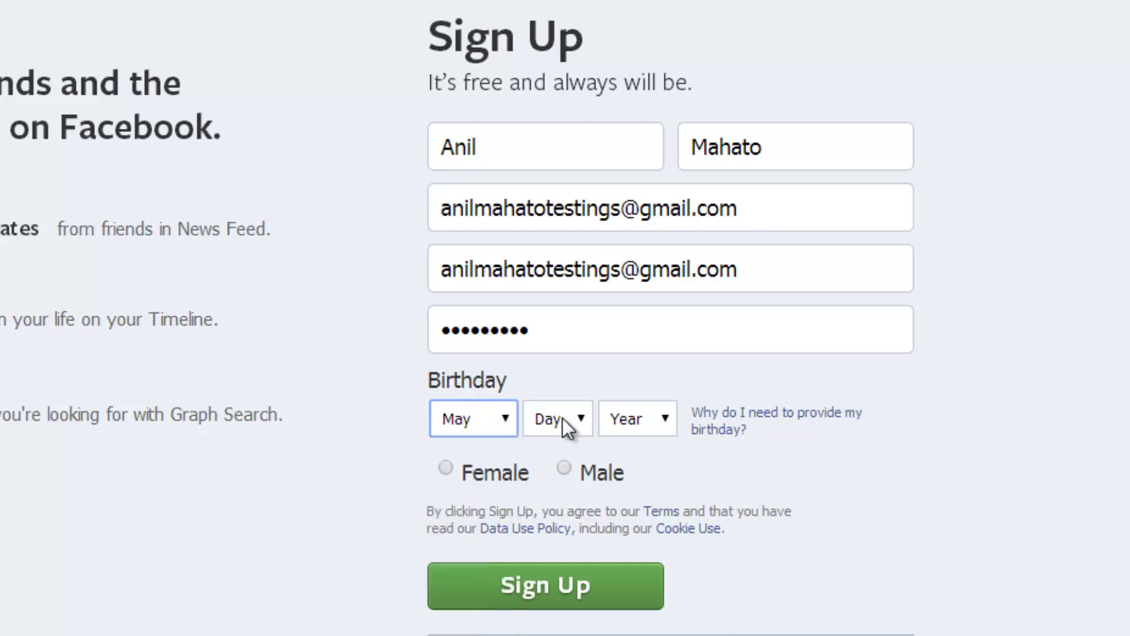
click(563, 418)
click(556, 333)
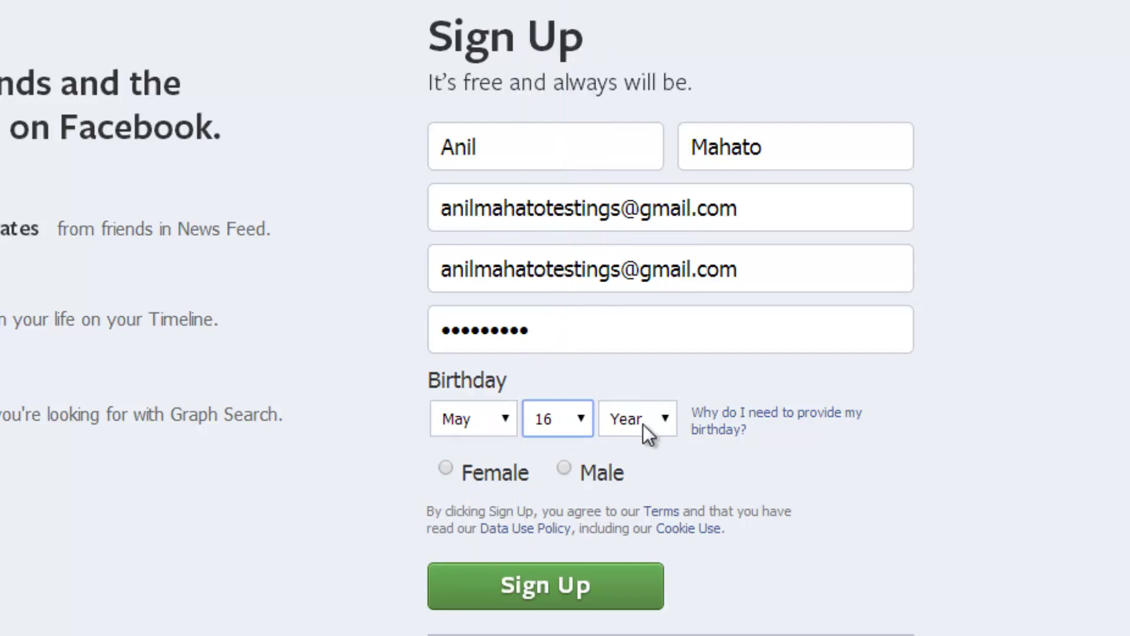
click(643, 423)
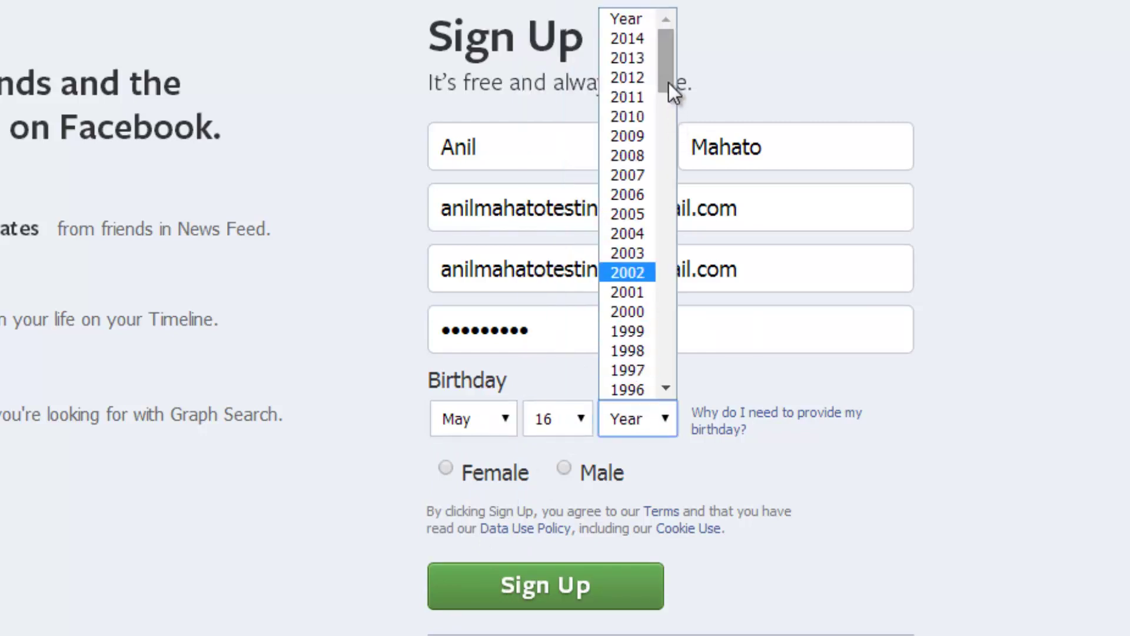
drag(668, 82, 670, 128)
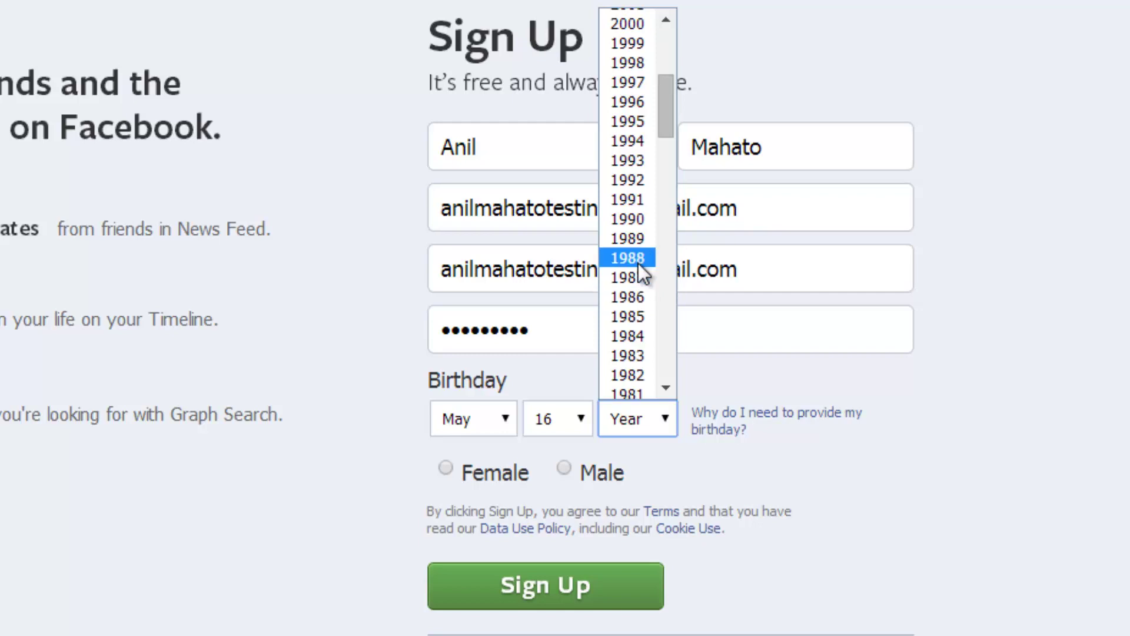
click(629, 221)
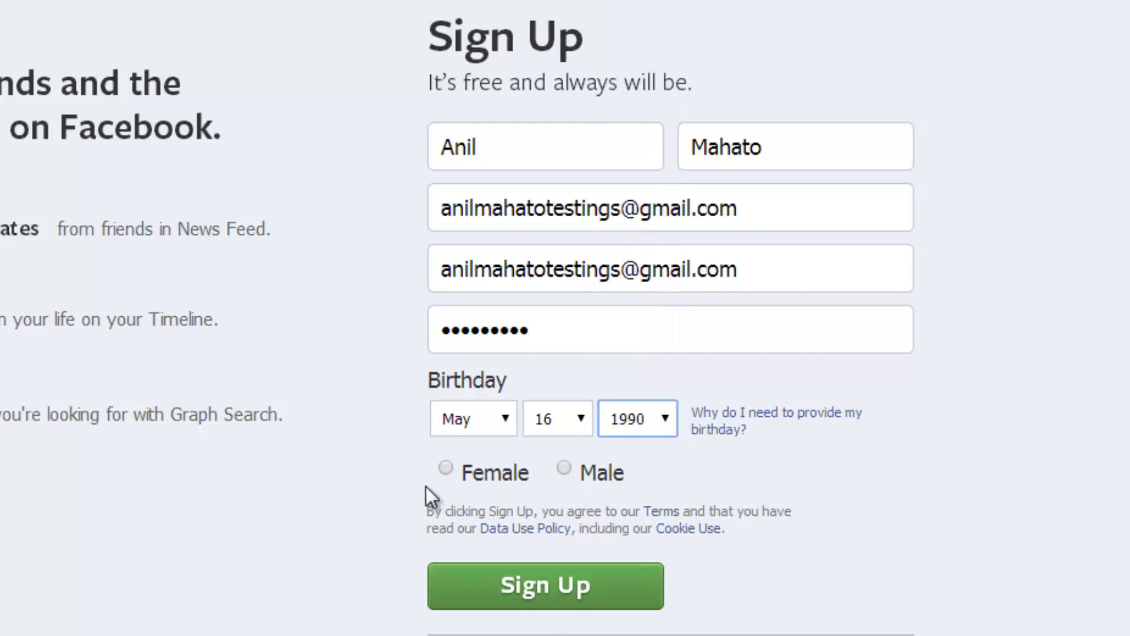
click(565, 468)
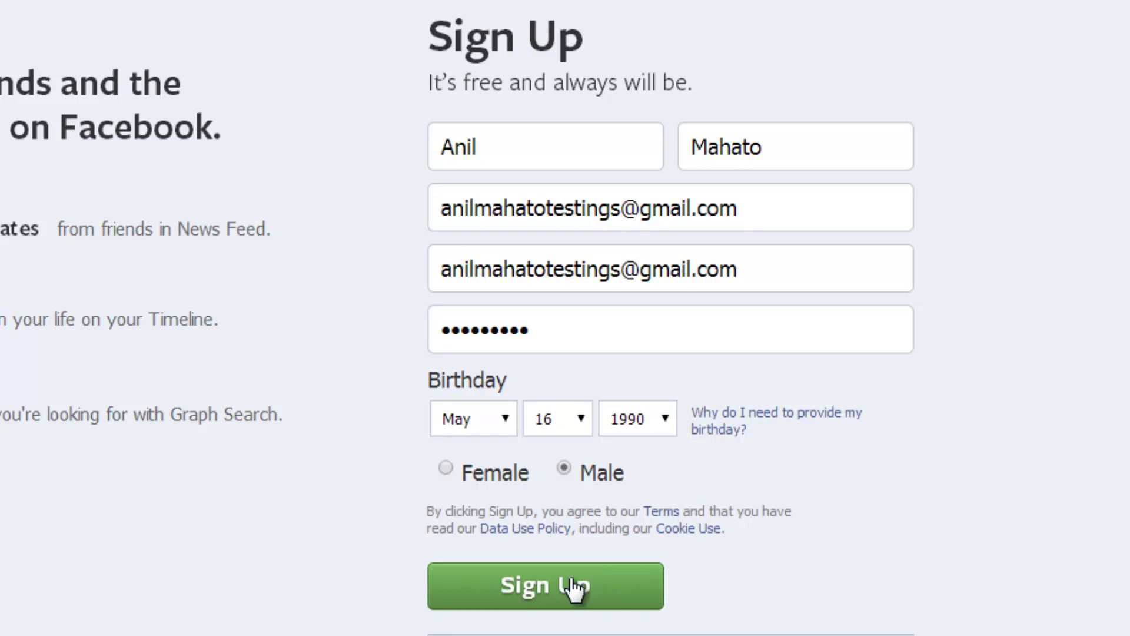
click(572, 587)
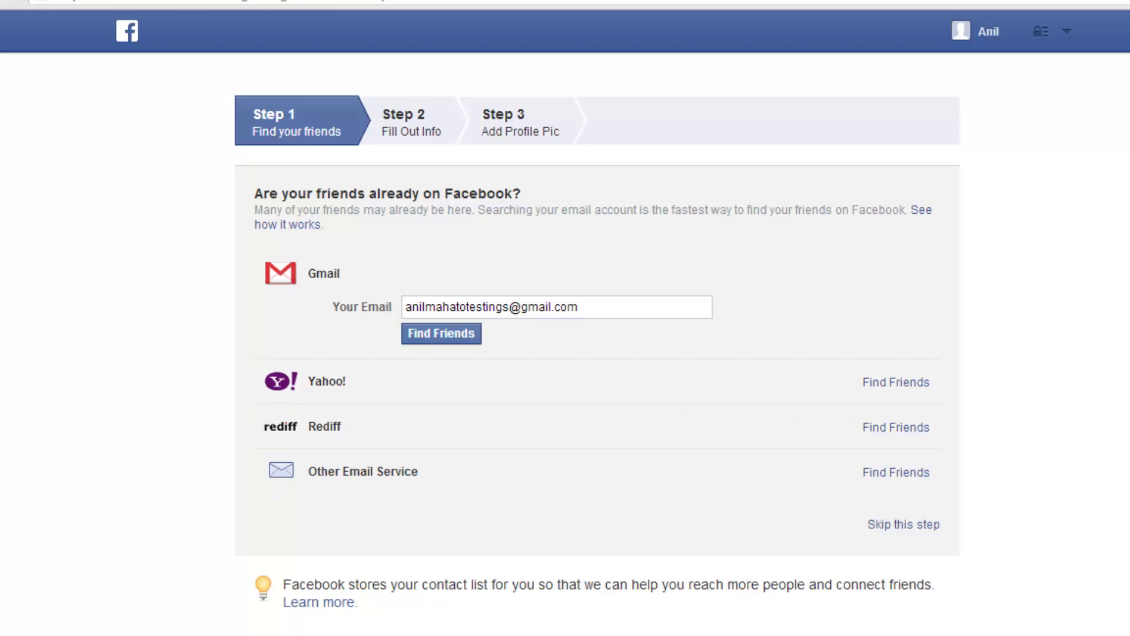
- Skip the Step 1 Find your friends search and confirm Skip in the prompt
scroll(565, 318, down, 1)
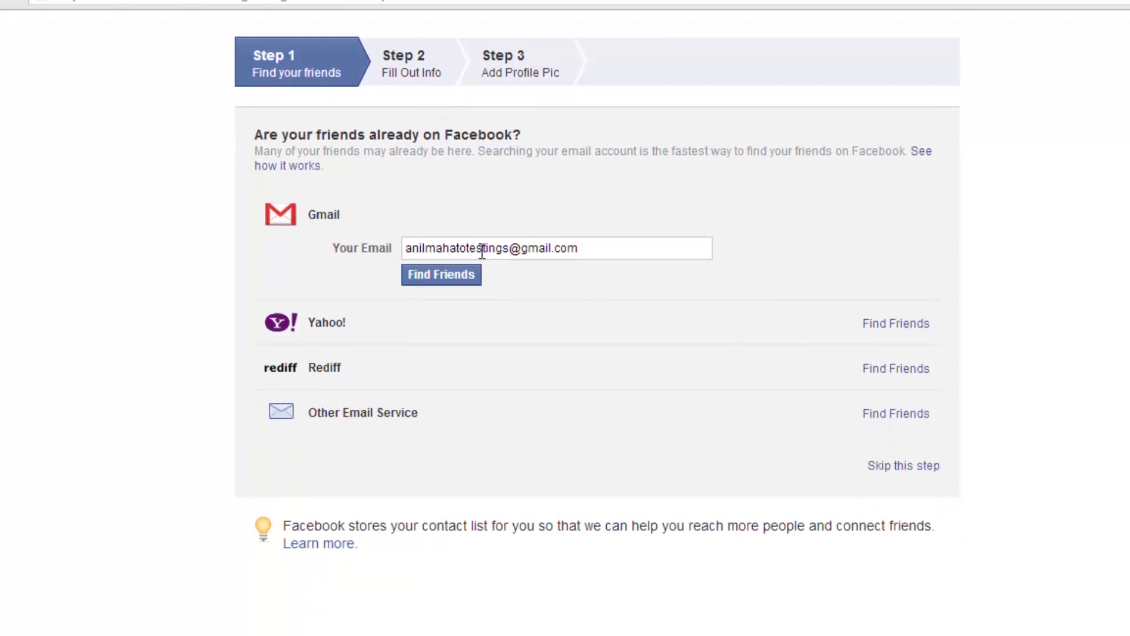
double_click(482, 248)
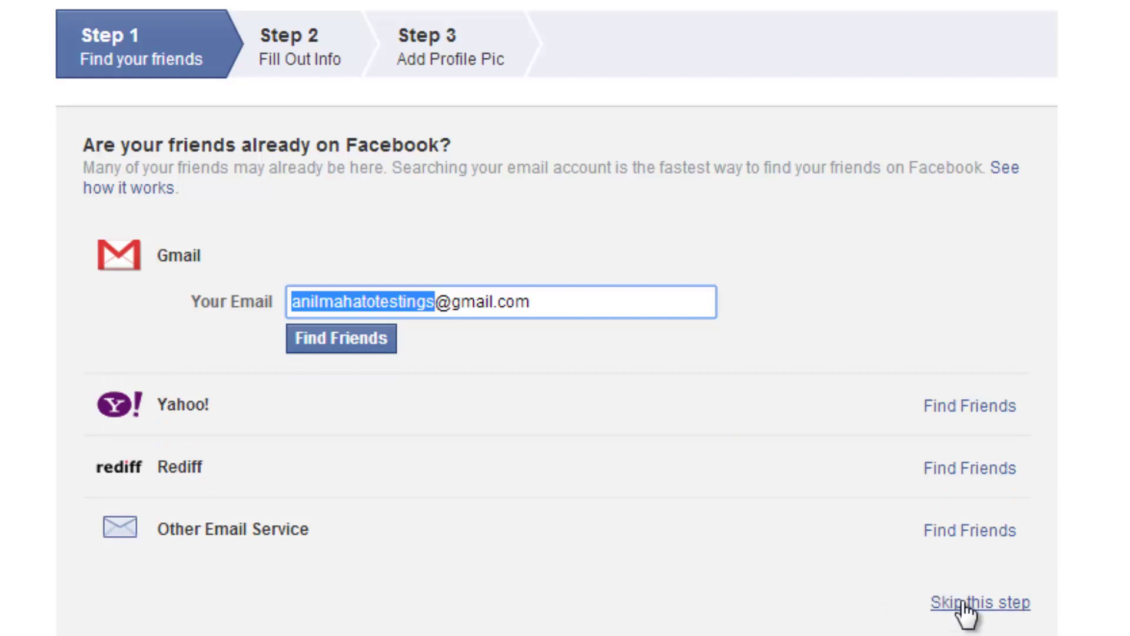
click(963, 604)
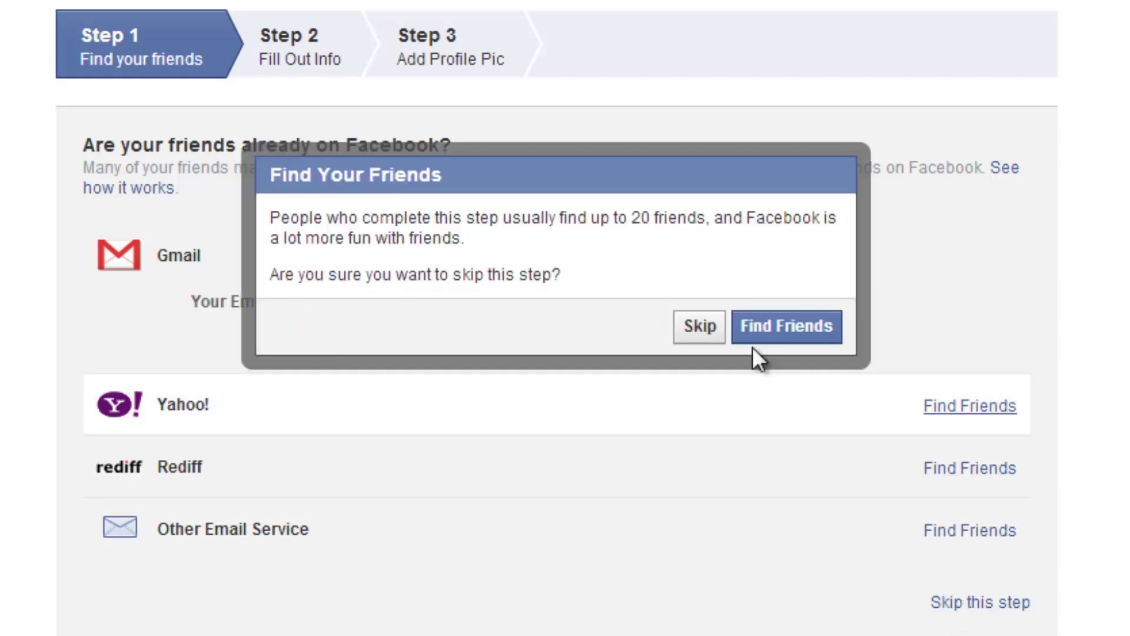
click(700, 325)
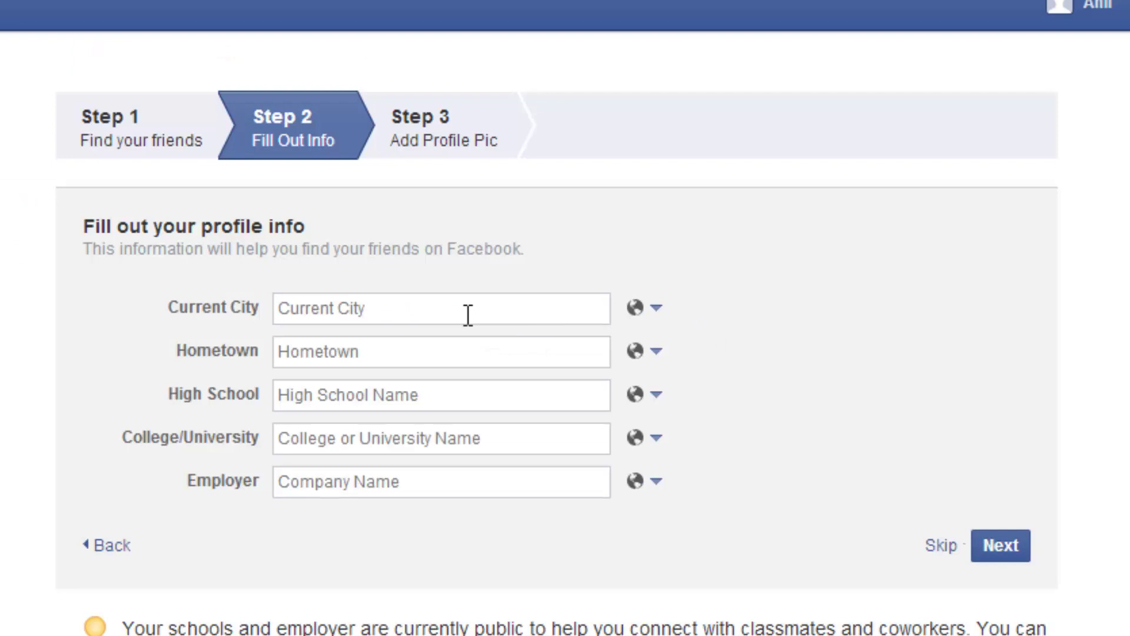
- Choose New Delhi, Kathmandu, Cambridge public high school and University of Delhi suggestions in the profile fields
click(467, 314)
text(New)
key(Return)
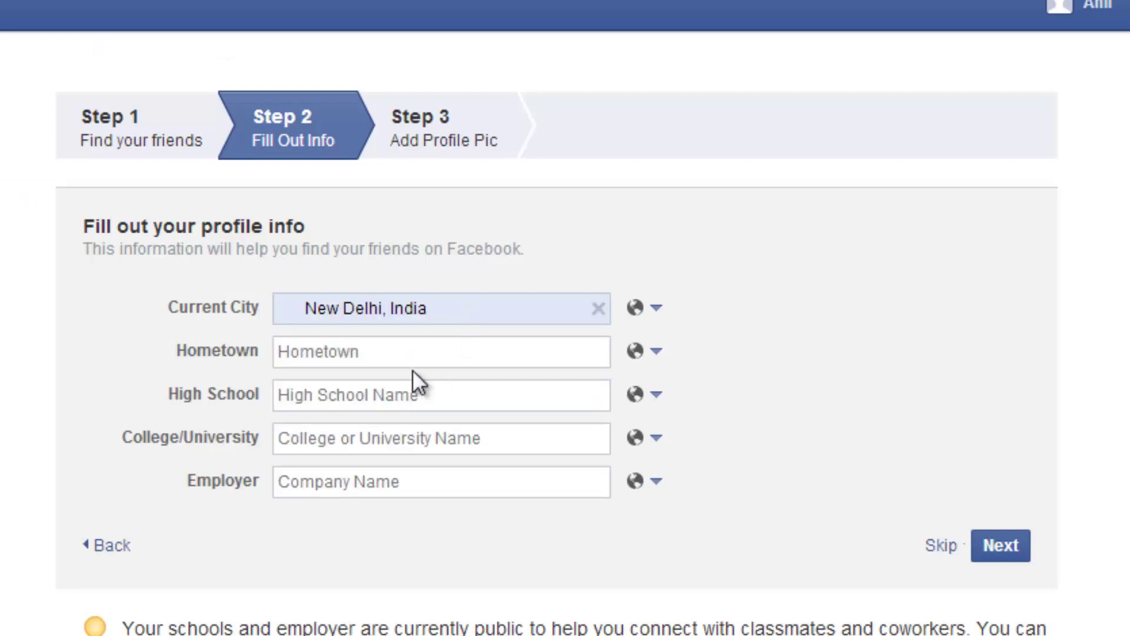
click(413, 358)
text(Kathmandu)
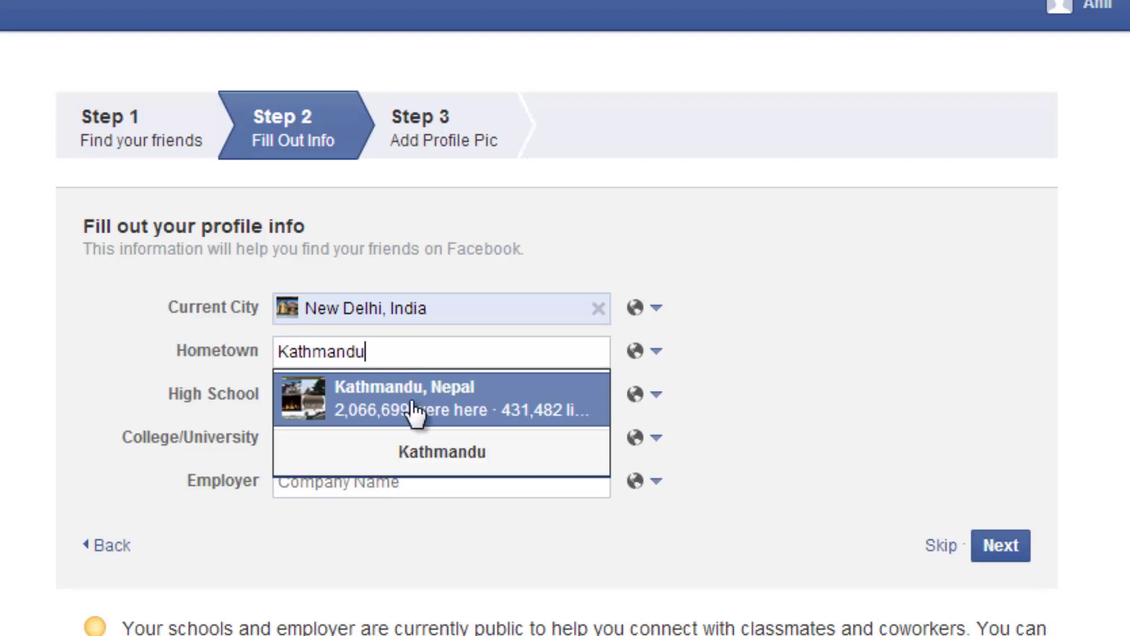
click(449, 409)
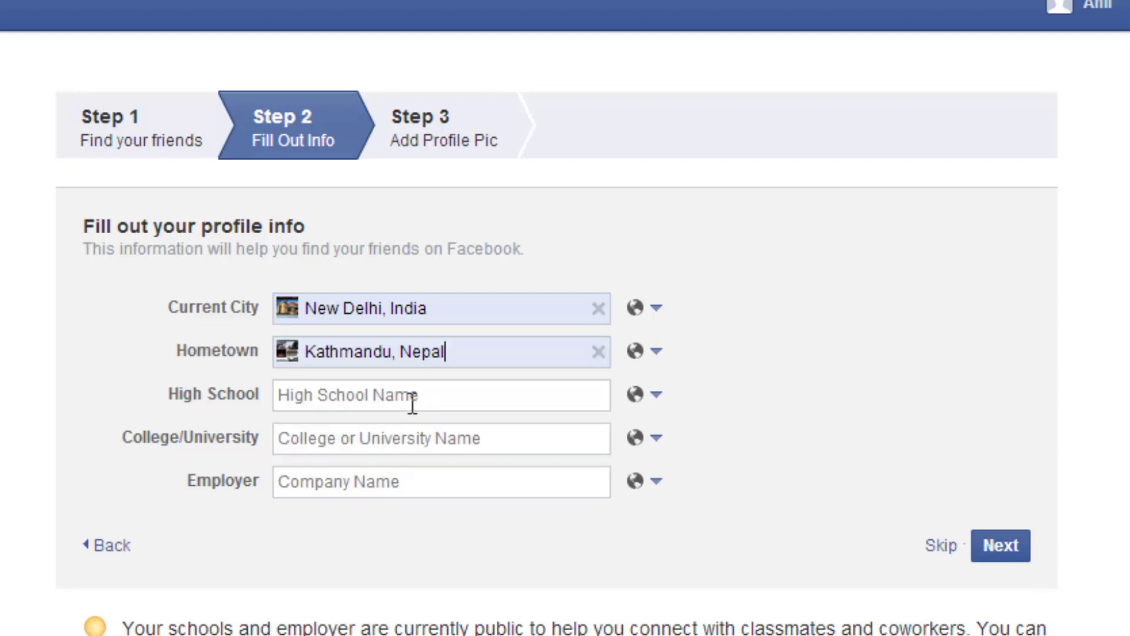
text(Camb)
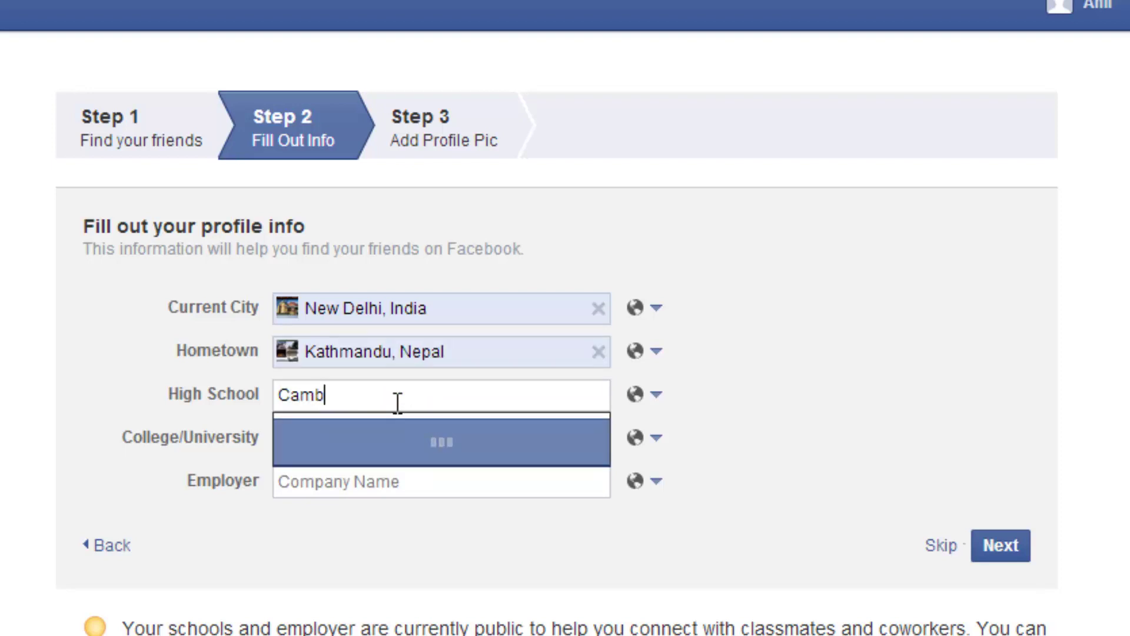
click(467, 439)
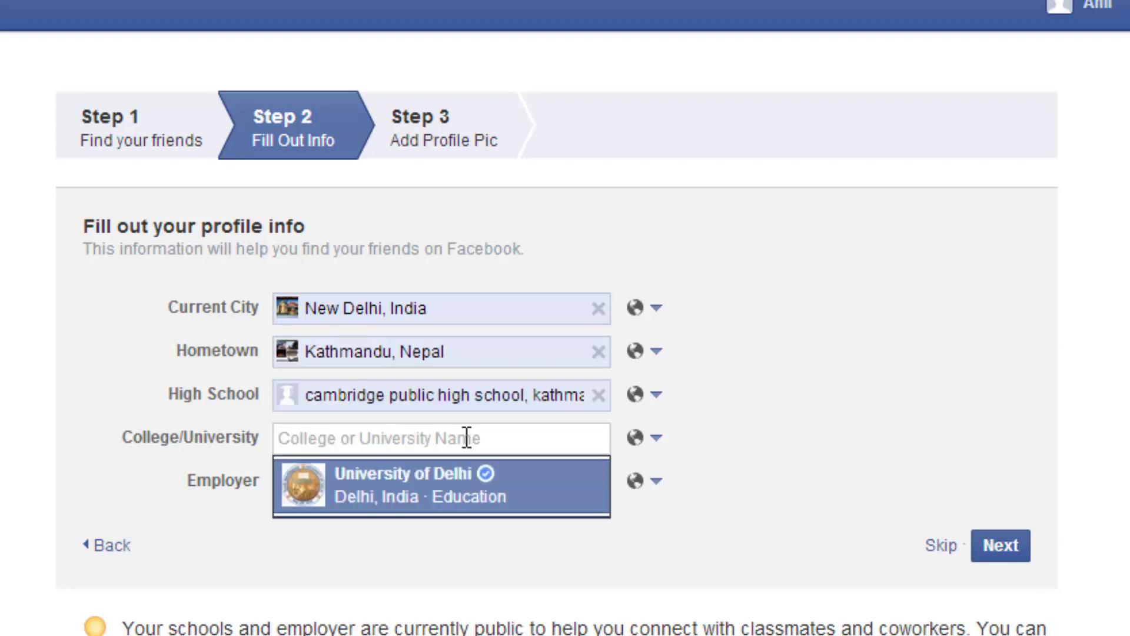
click(476, 477)
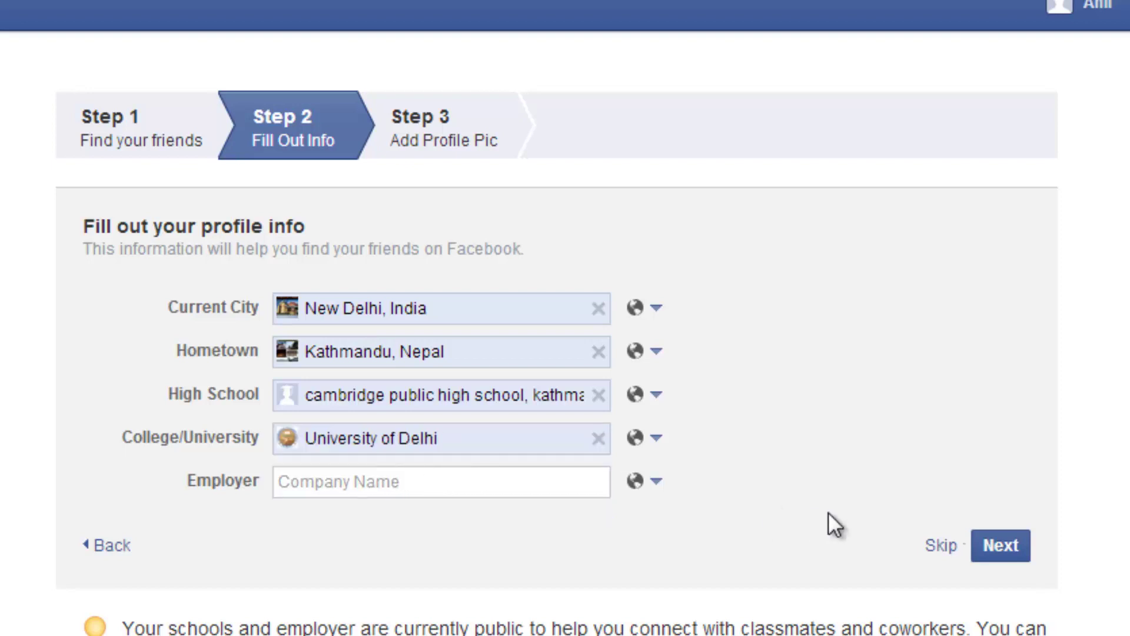
- Save the profile info and scroll the Add People You Know suggestions
click(1013, 550)
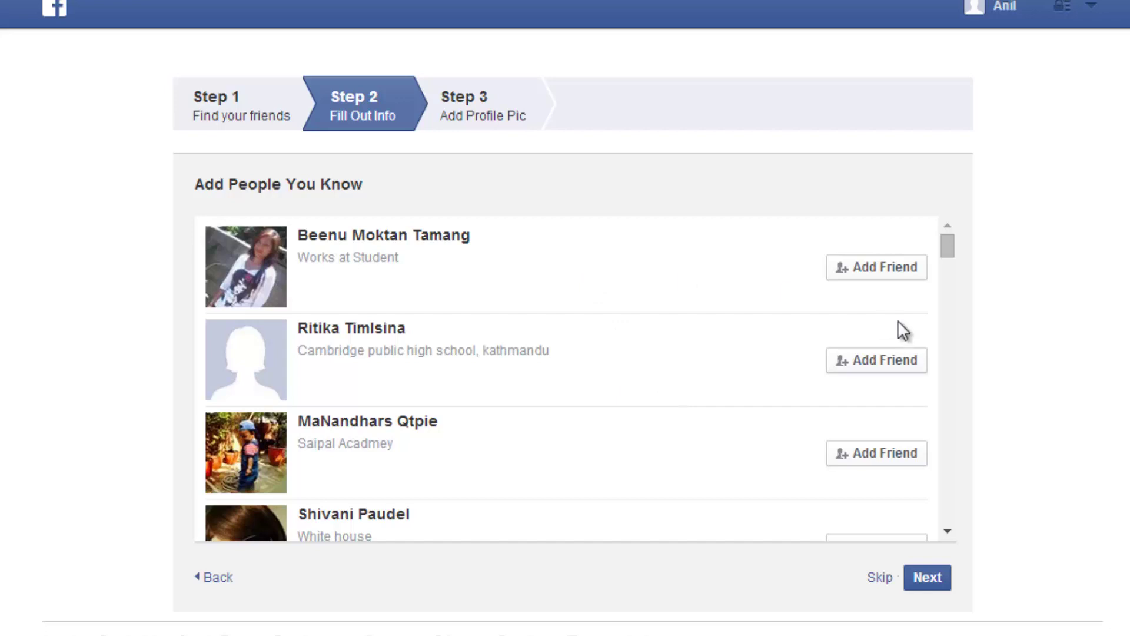
drag(947, 248, 948, 283)
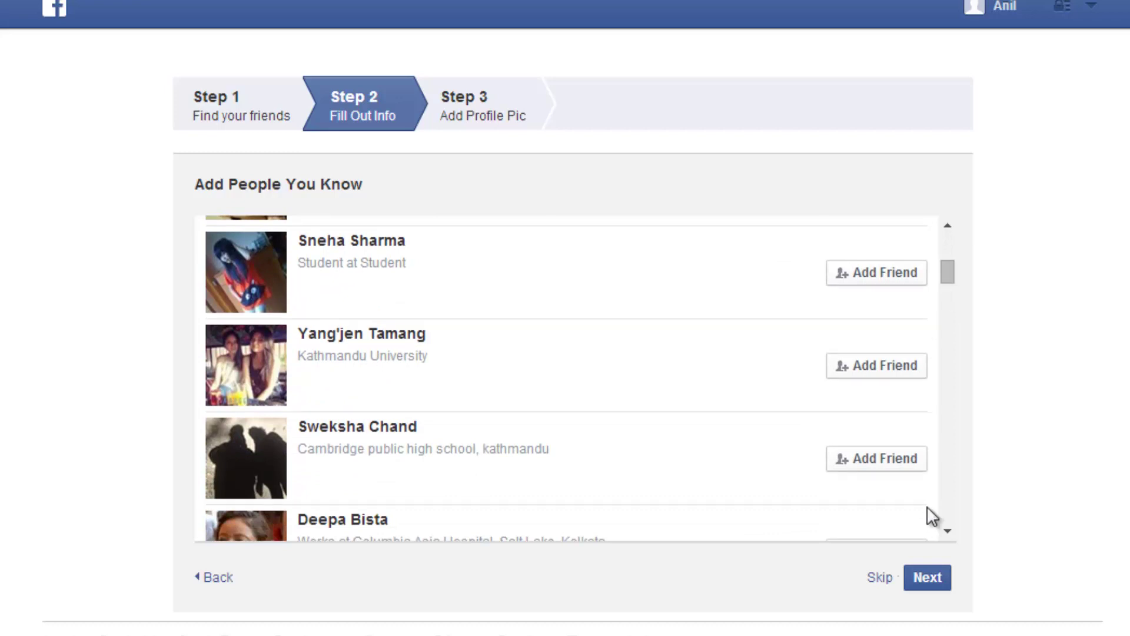
- Skip the suggestions and upload IMG_3037 from the Robers cave folder as profile picture
click(881, 577)
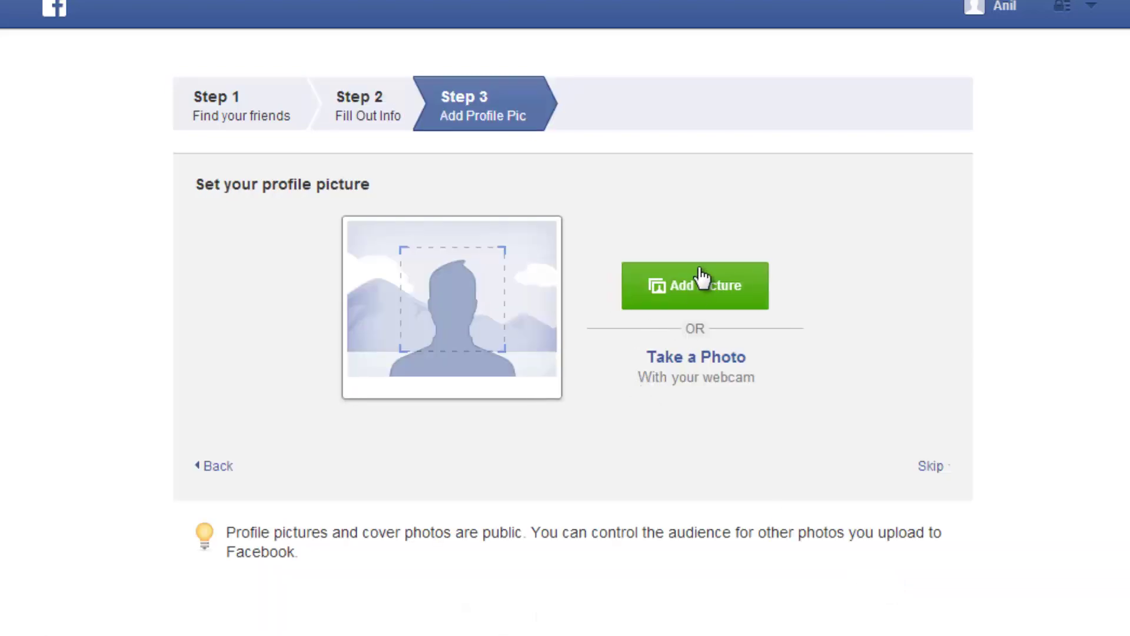
click(698, 284)
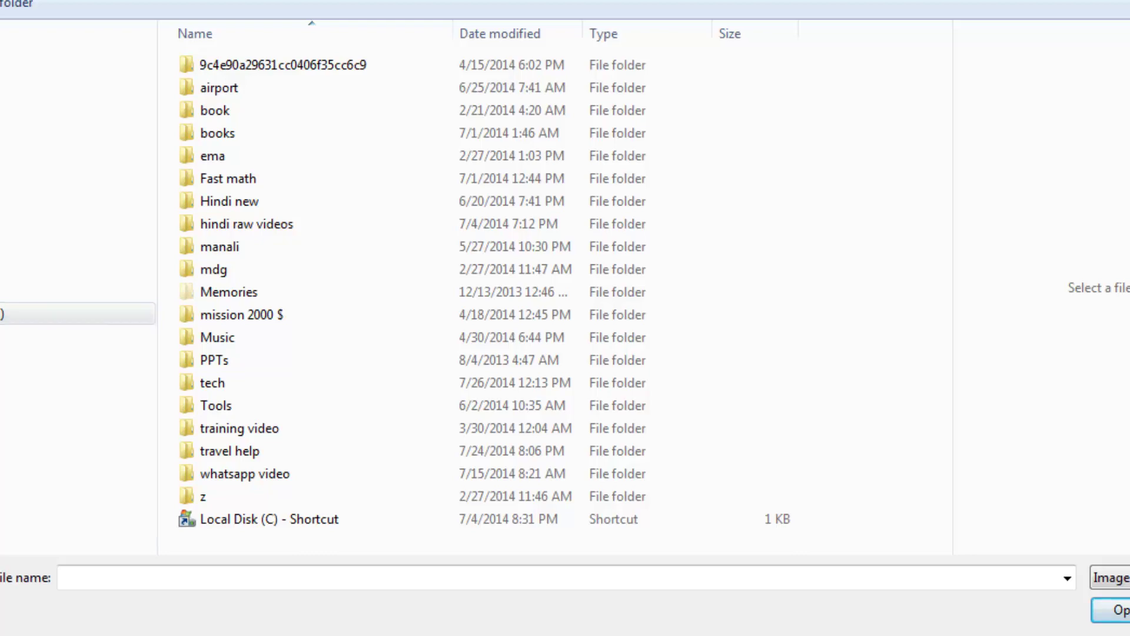
key(F4)
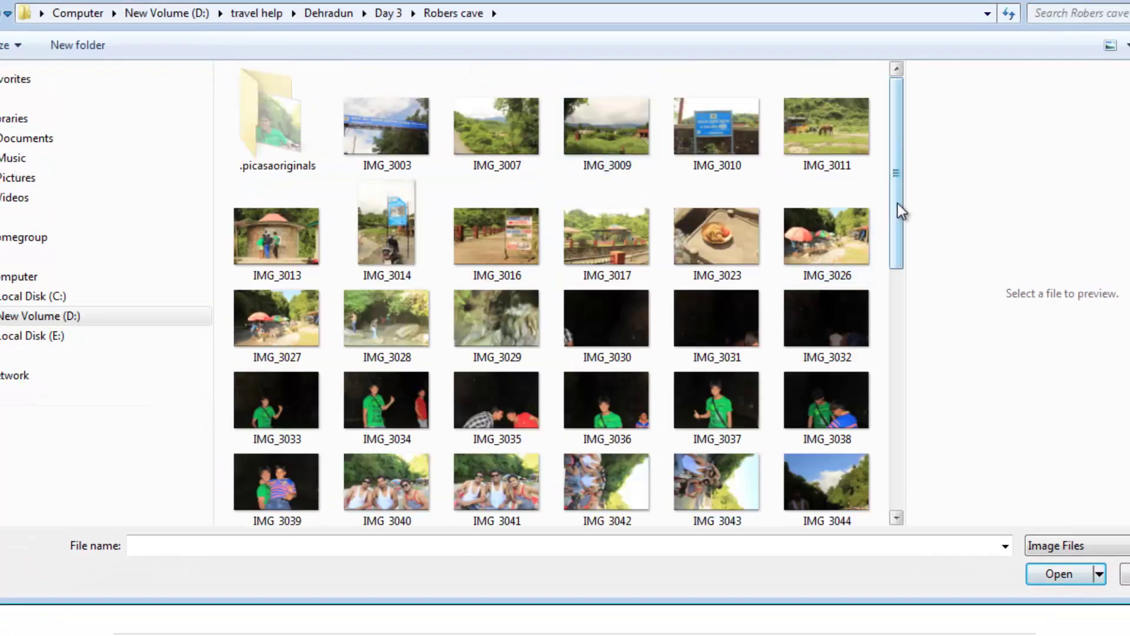
drag(898, 203, 898, 225)
click(713, 329)
double_click(714, 330)
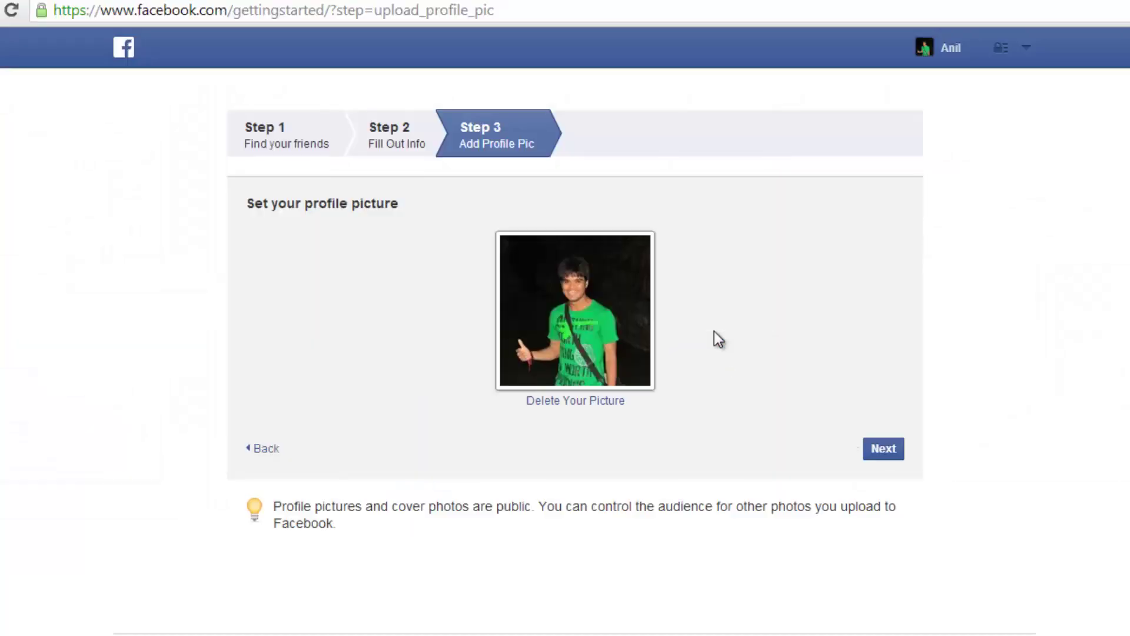
- Finish the wizard, confirm via Confirm Now and Google's Accept, then dismiss Account Confirmed
click(877, 449)
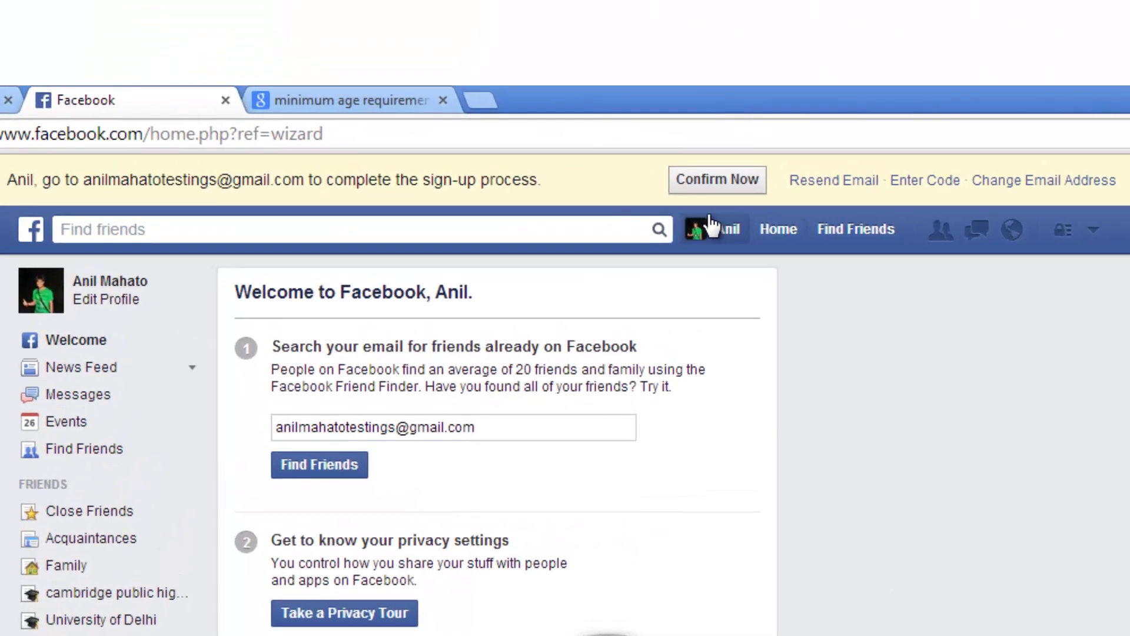
click(708, 188)
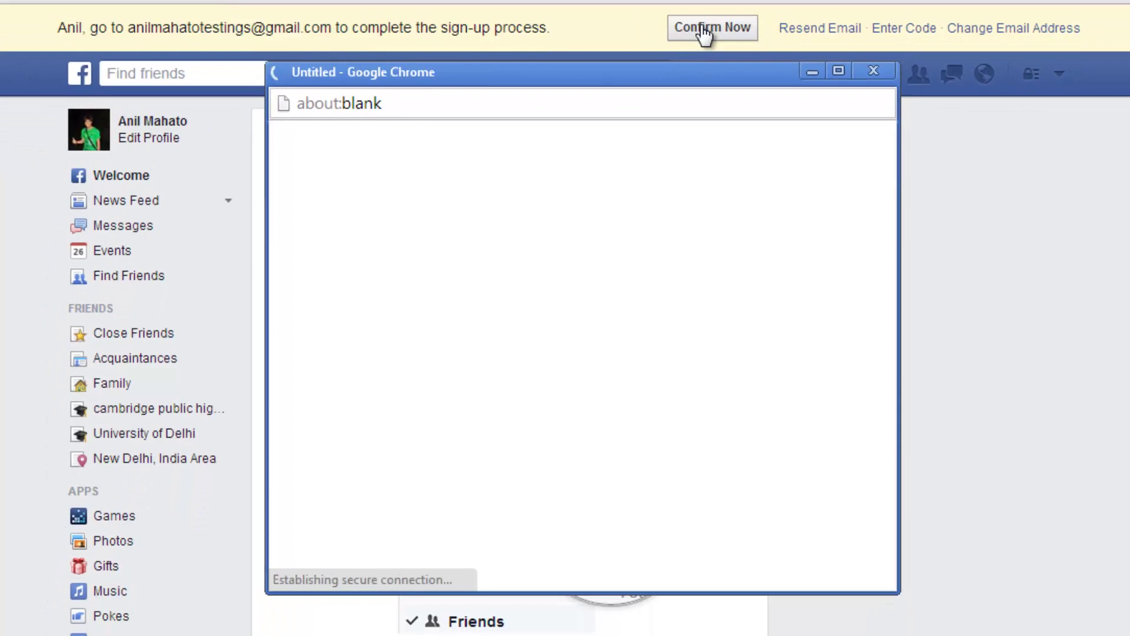
click(728, 559)
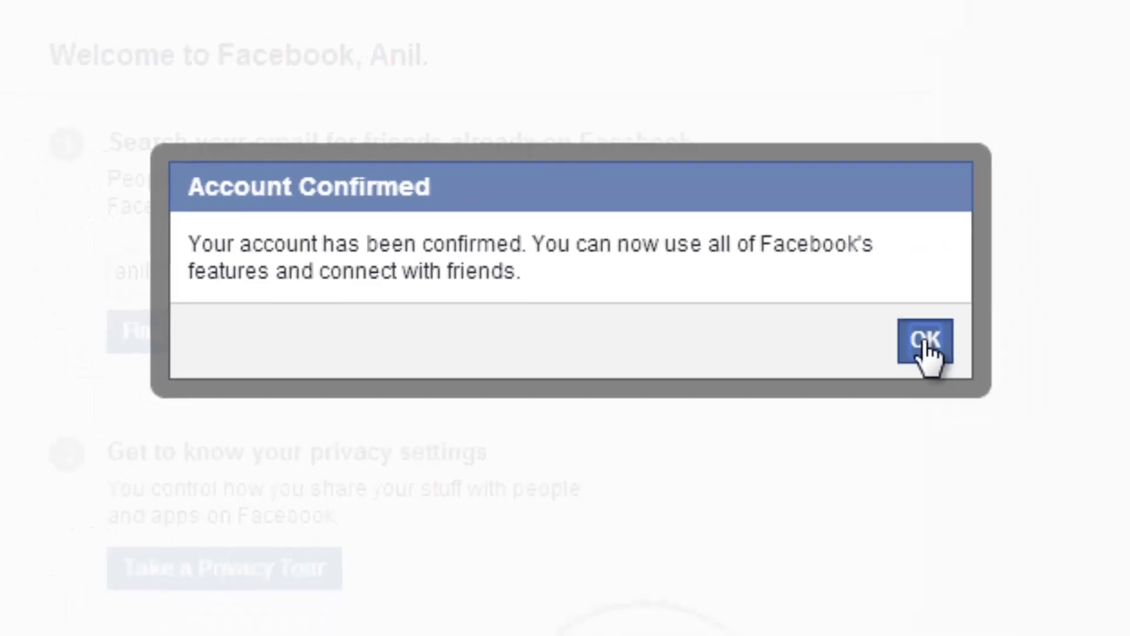
click(975, 373)
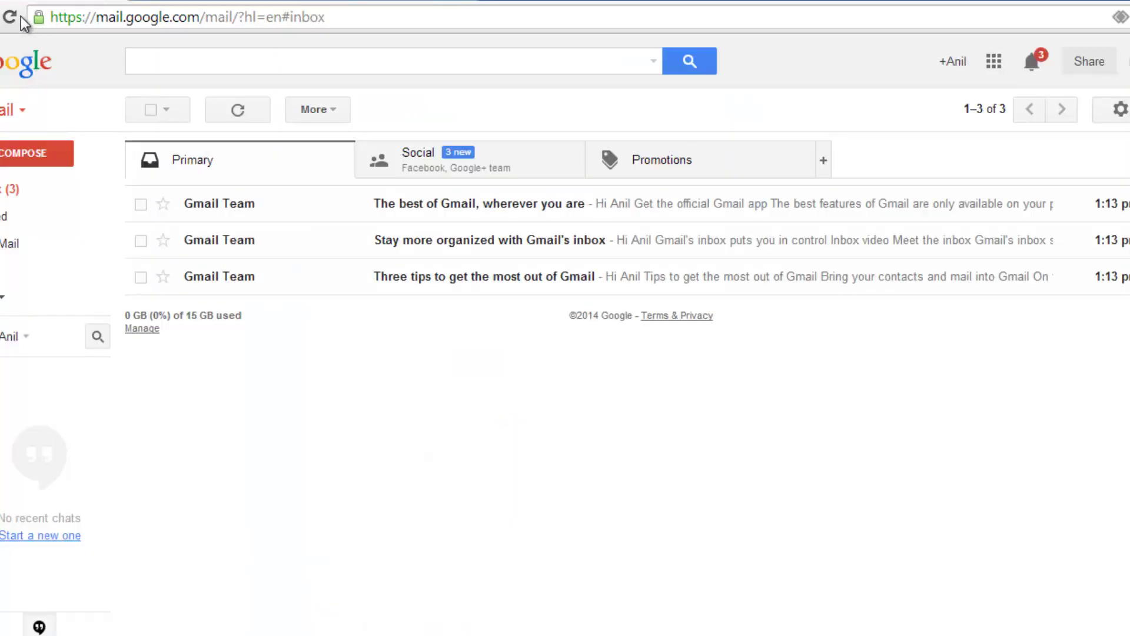
- Reload Gmail, open the 'Just one more step' email, and follow Confirm Your Account
click(12, 18)
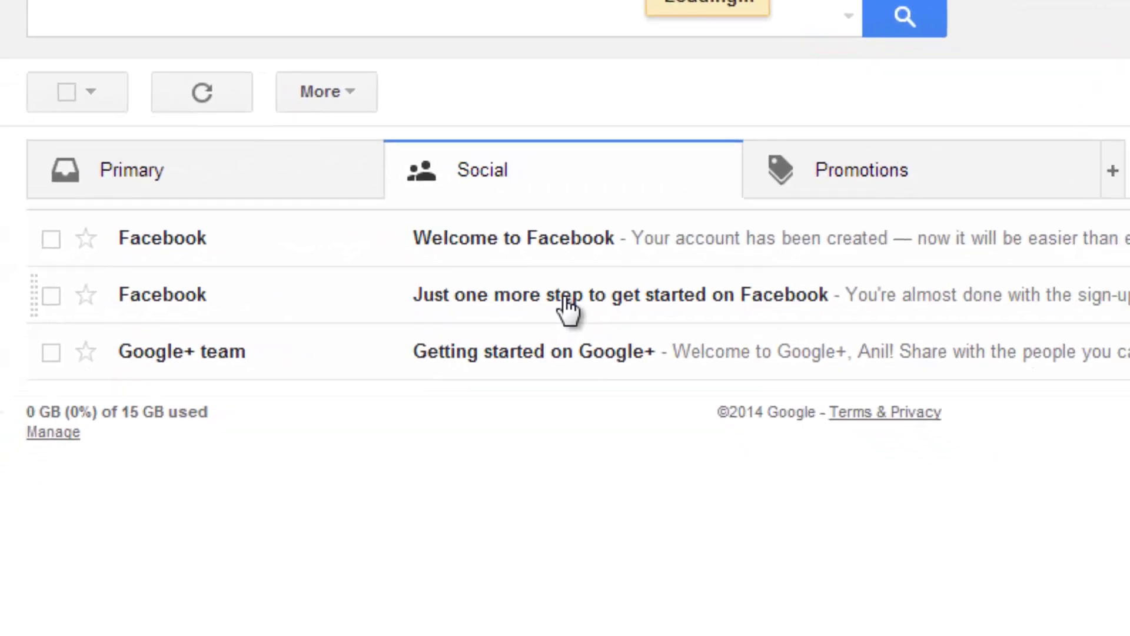
click(566, 300)
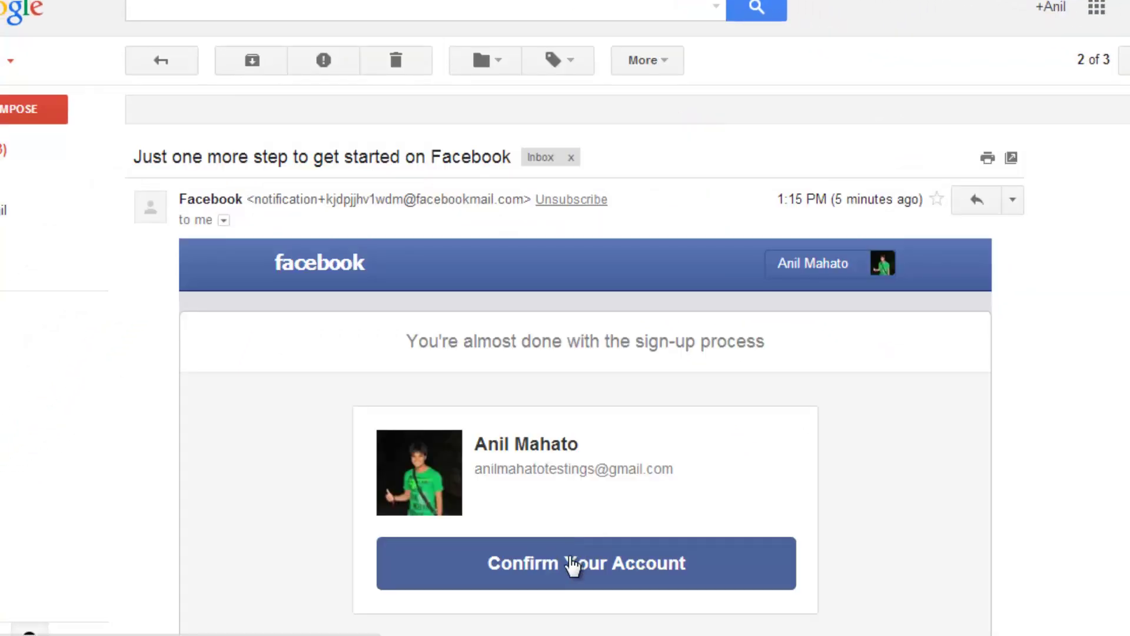
click(571, 564)
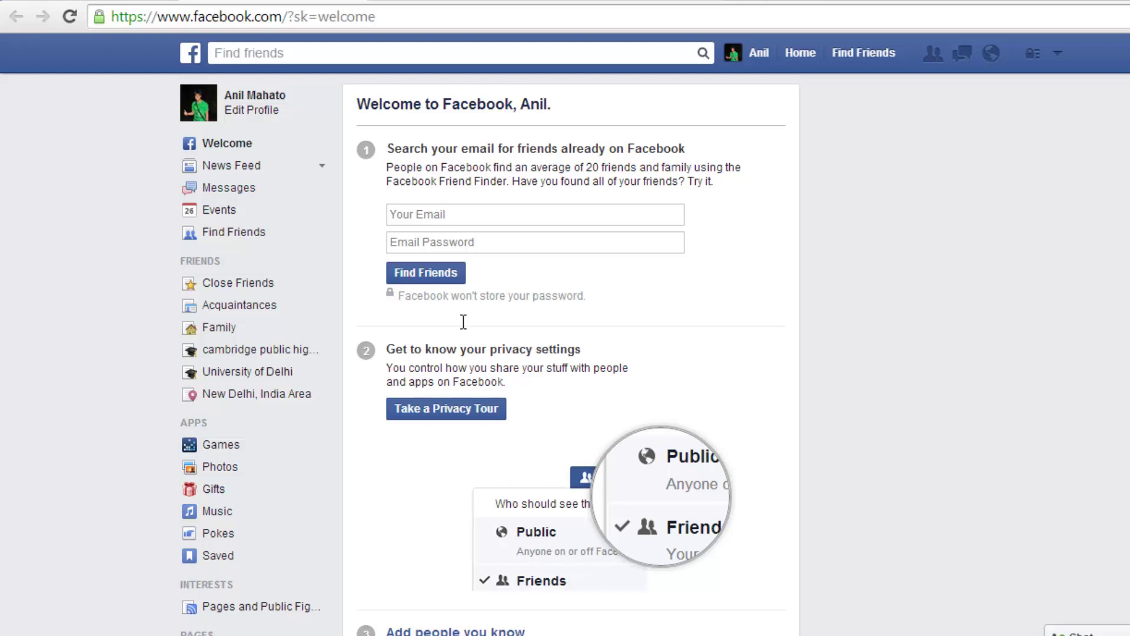
- Search Find friends for a person's name, then replace it with their e-mail address
click(395, 56)
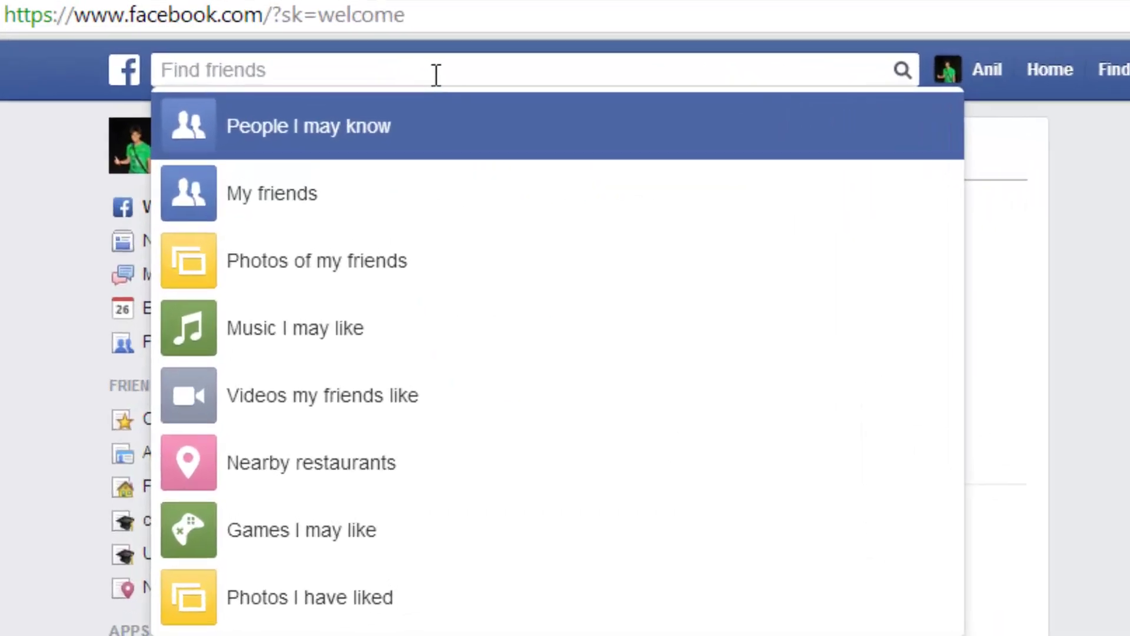
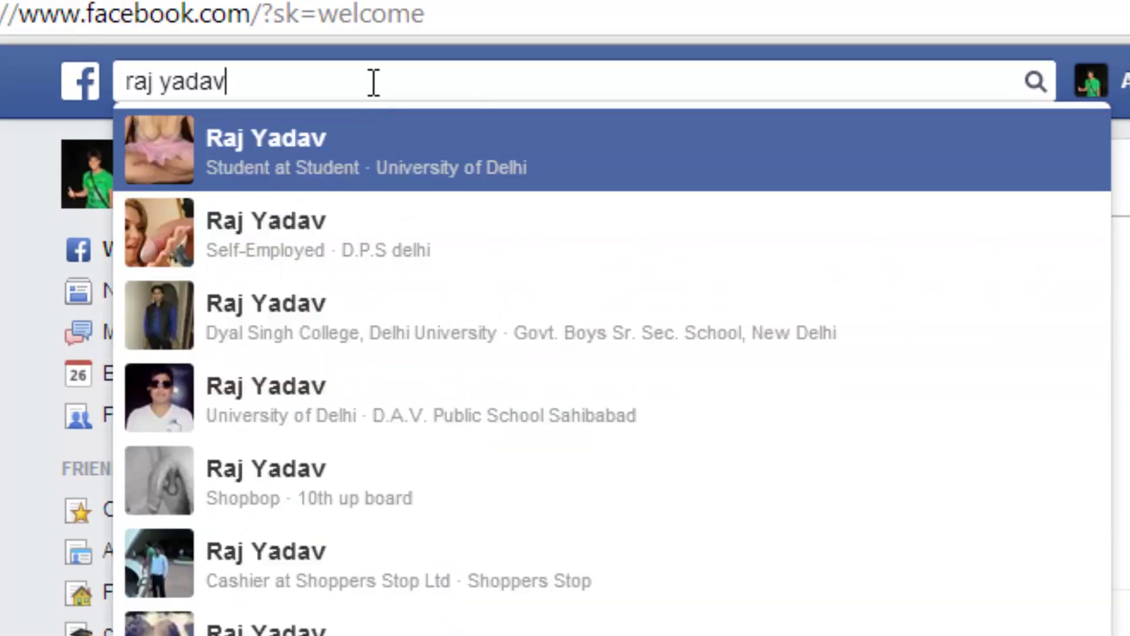
key(ctrl+a)
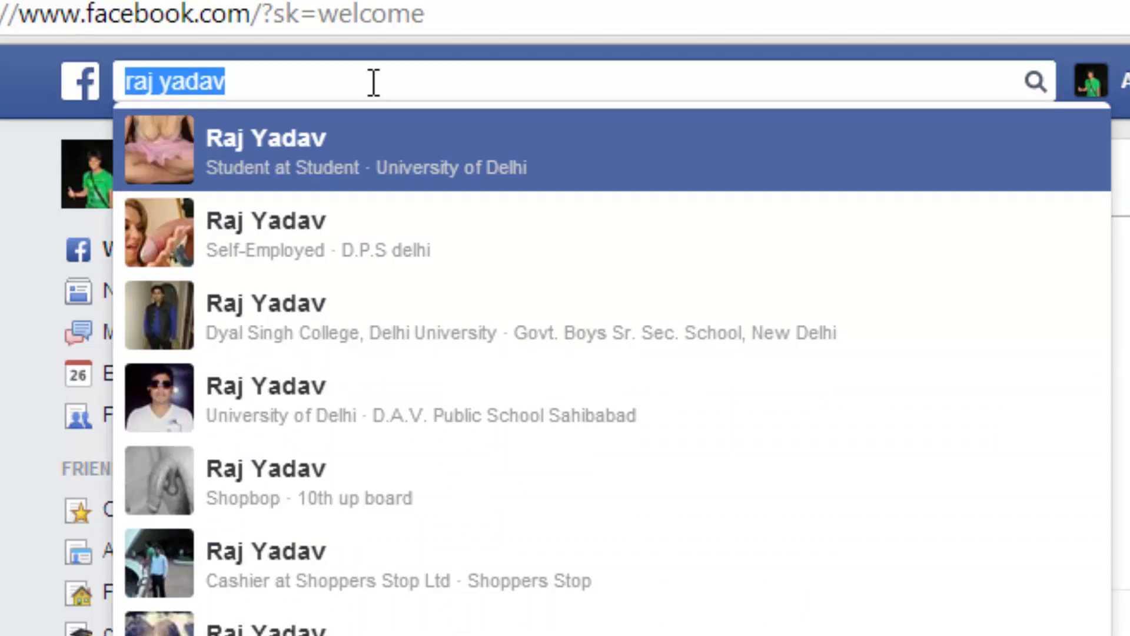
key(BackSpace)
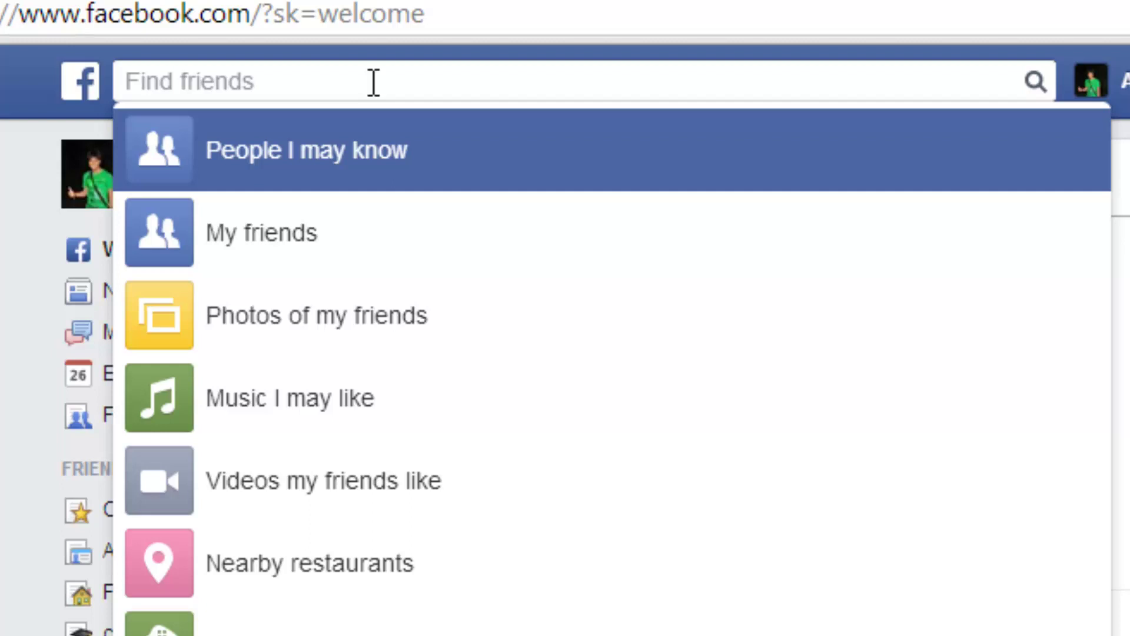
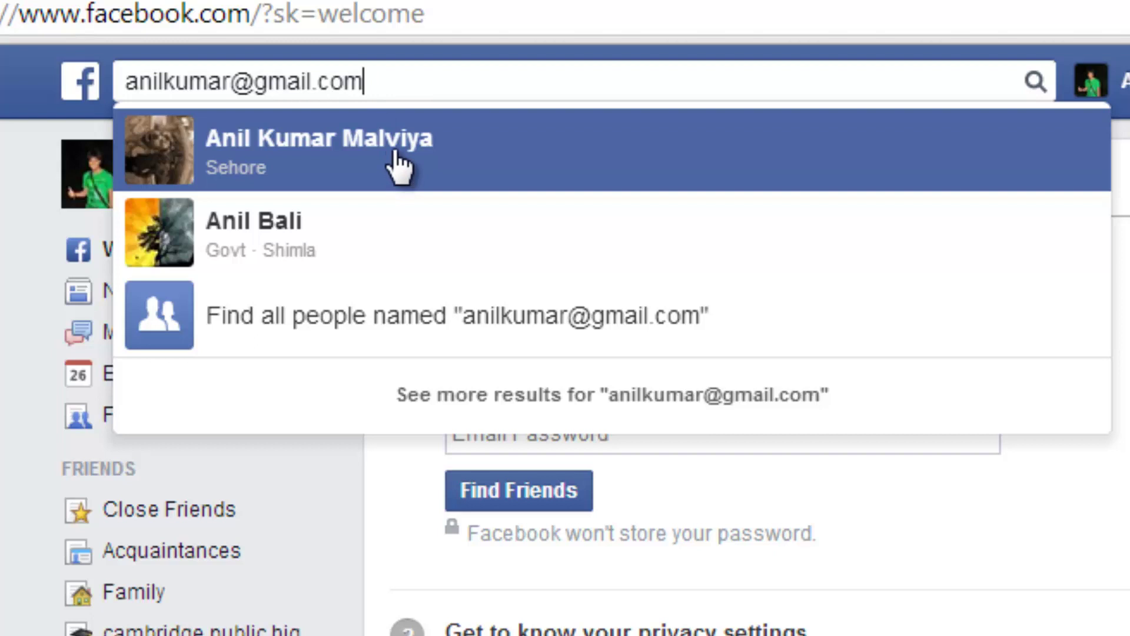
- Open the top match's profile, send a friend request, then cancel that request
click(398, 166)
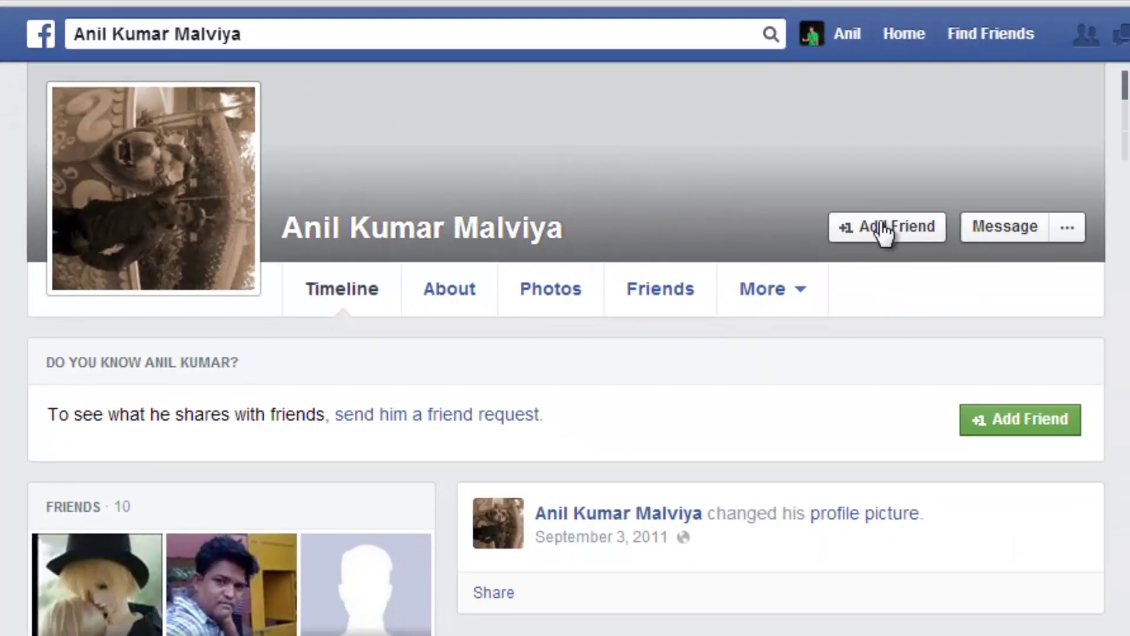
click(881, 226)
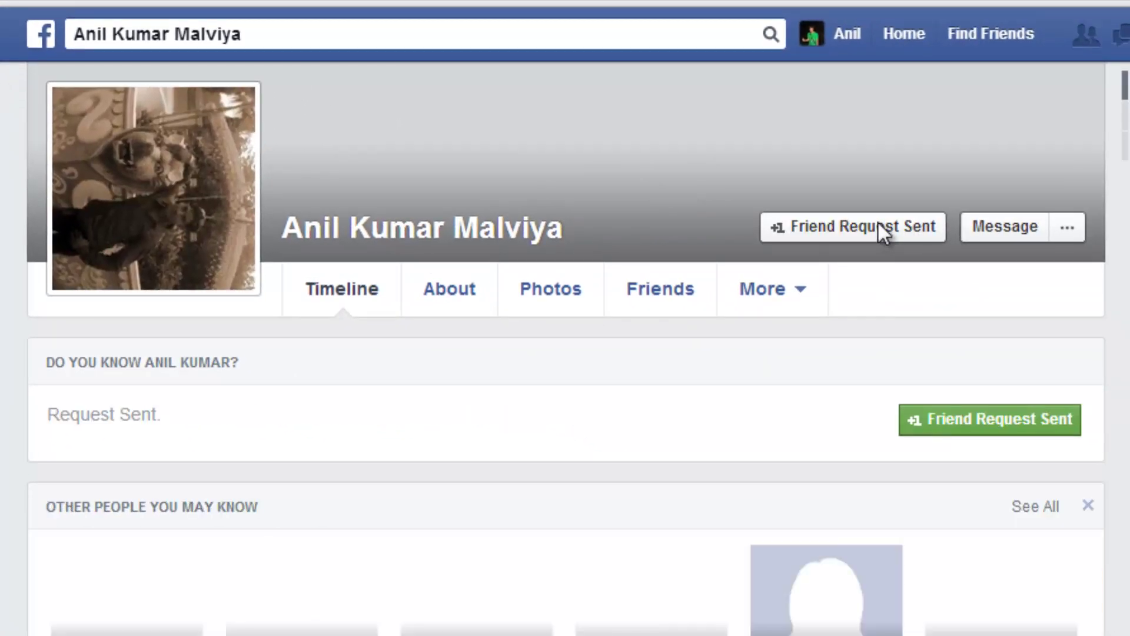
mouse_move(858, 217)
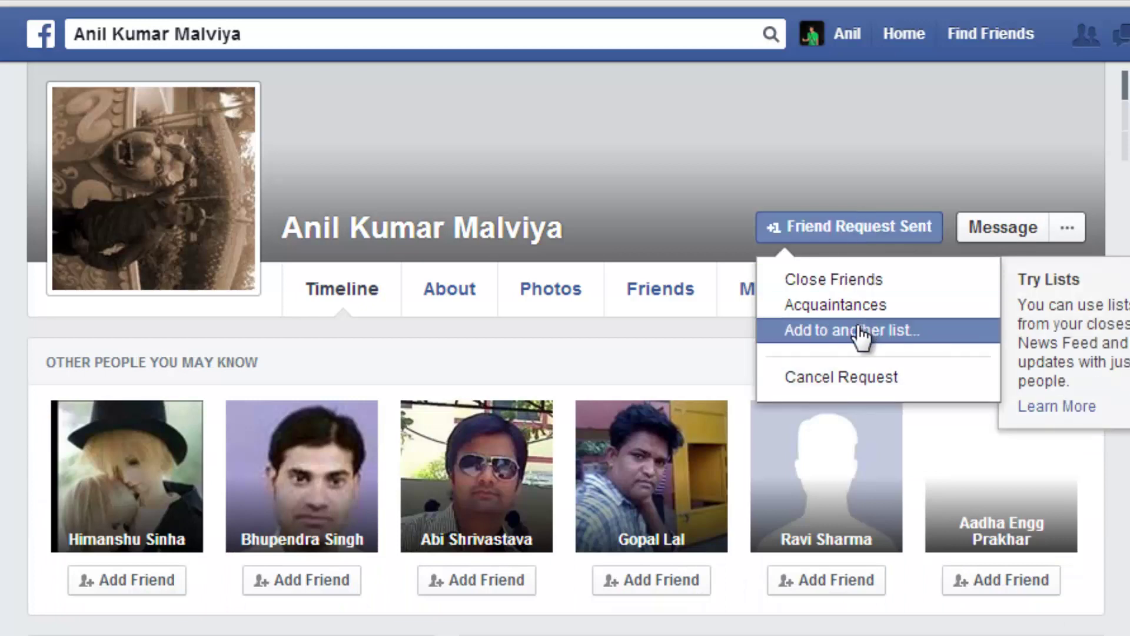
click(855, 379)
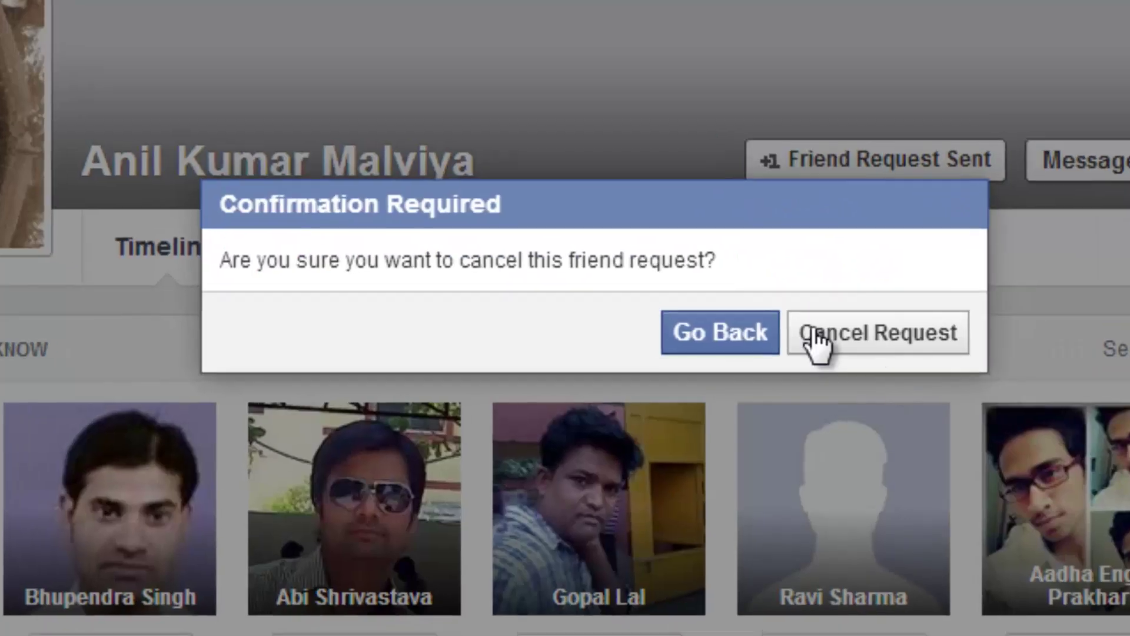
click(812, 341)
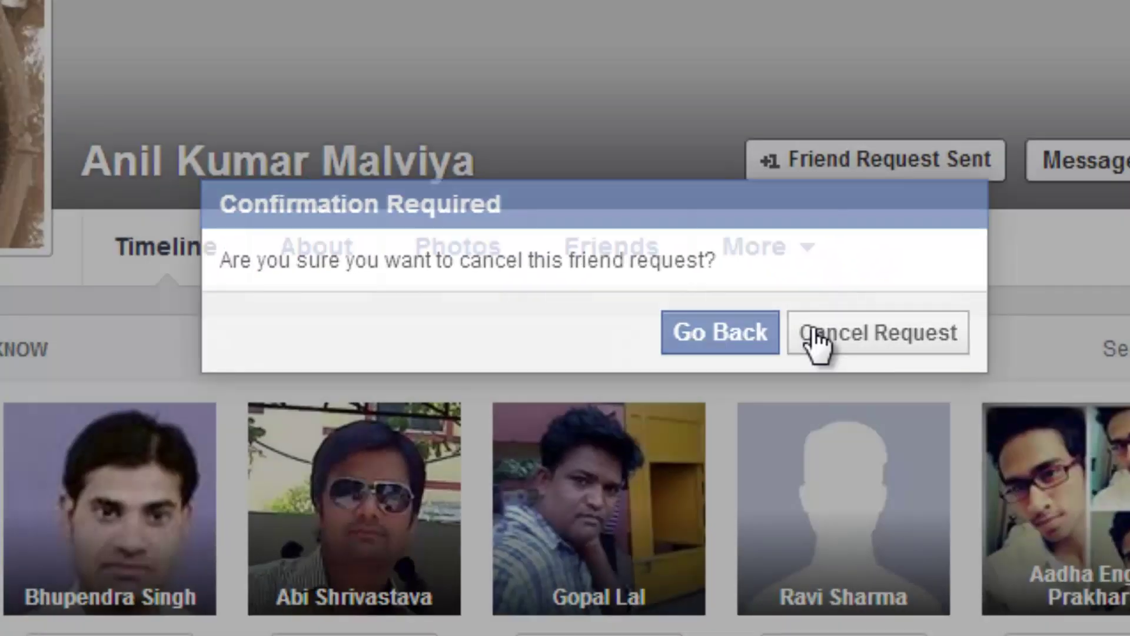